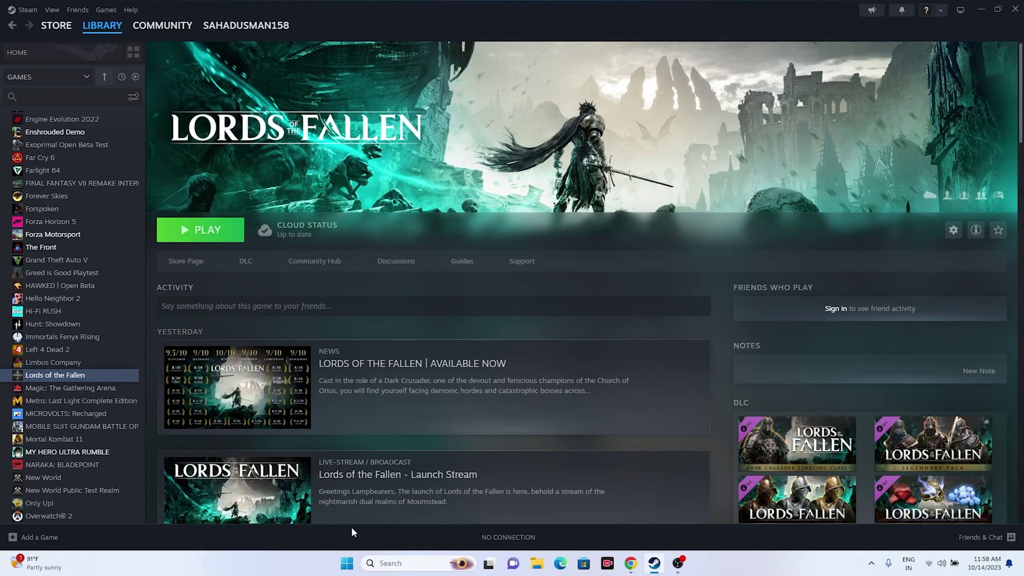
Display the computer's power options that include Restart, and dismiss them without choosing any.
click(344, 564)
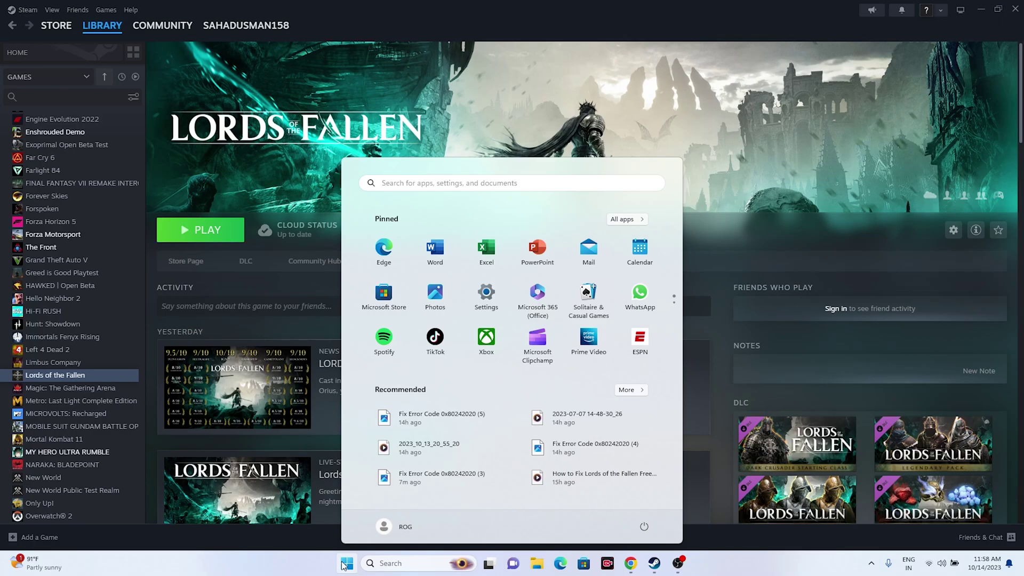
click(644, 526)
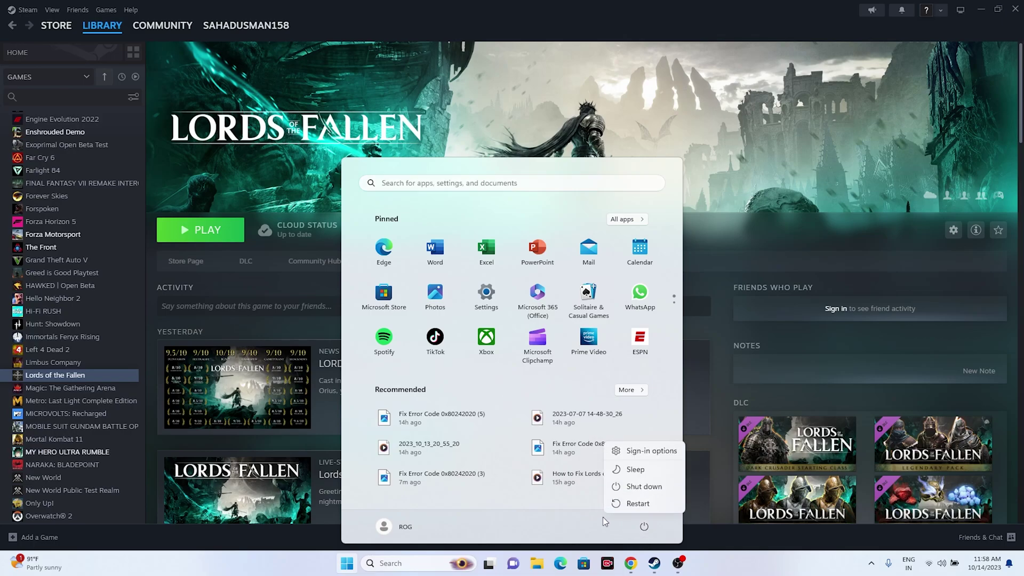
click(707, 569)
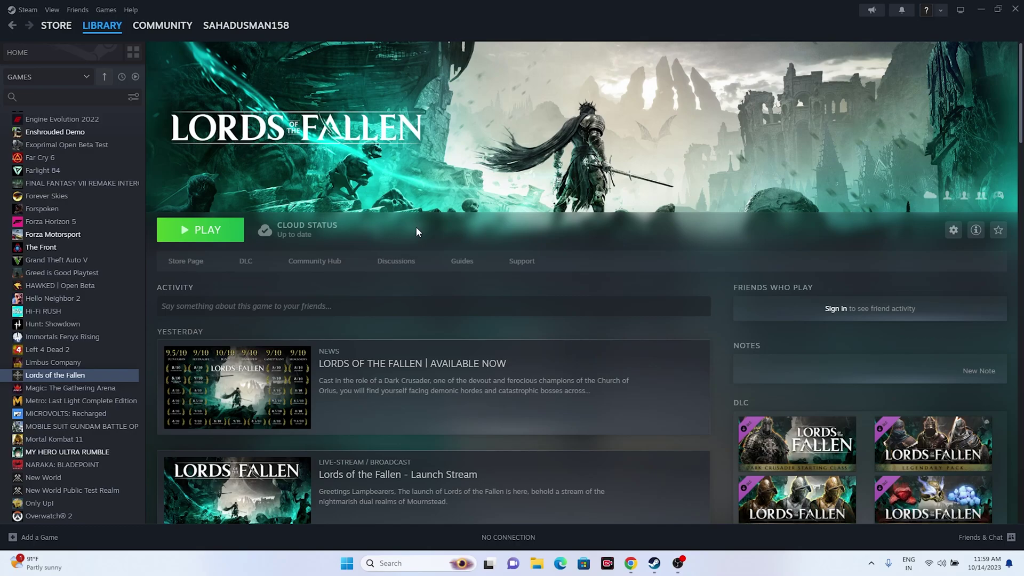
Open the Lords of the Fallen installation folder from the game's installed-files properties and maximize the folder window.
right_click(84, 379)
click(107, 457)
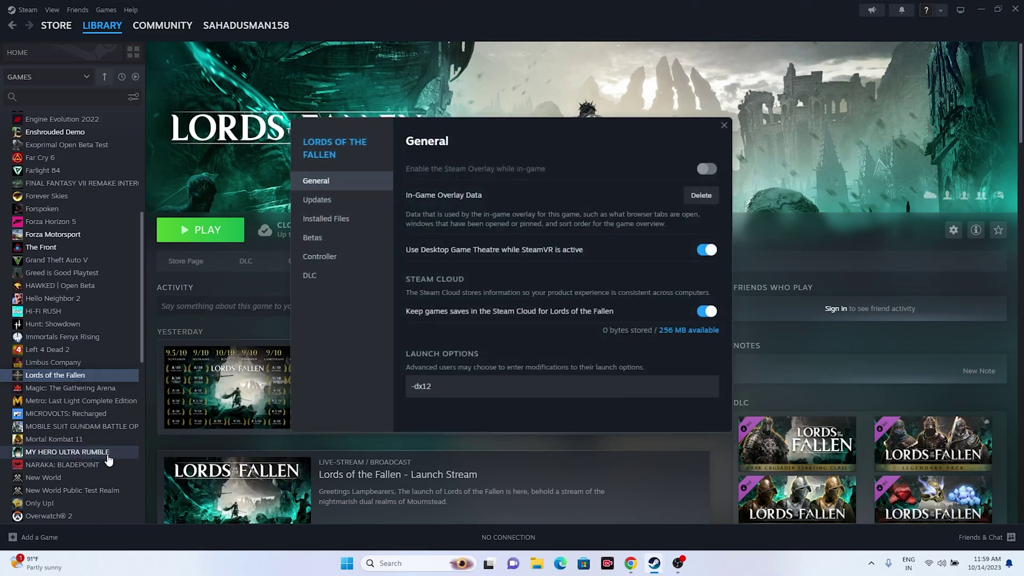
click(343, 223)
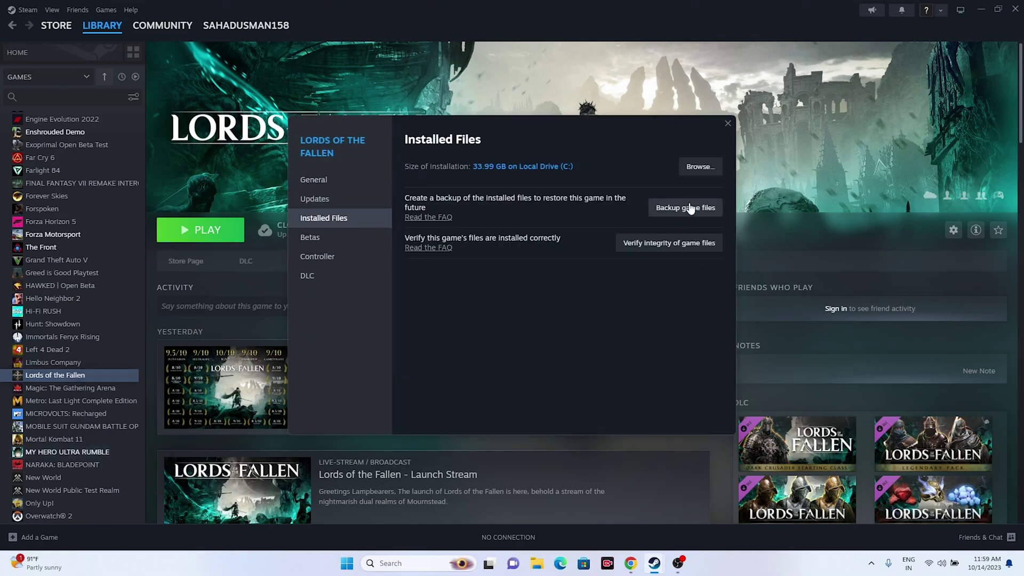
click(690, 168)
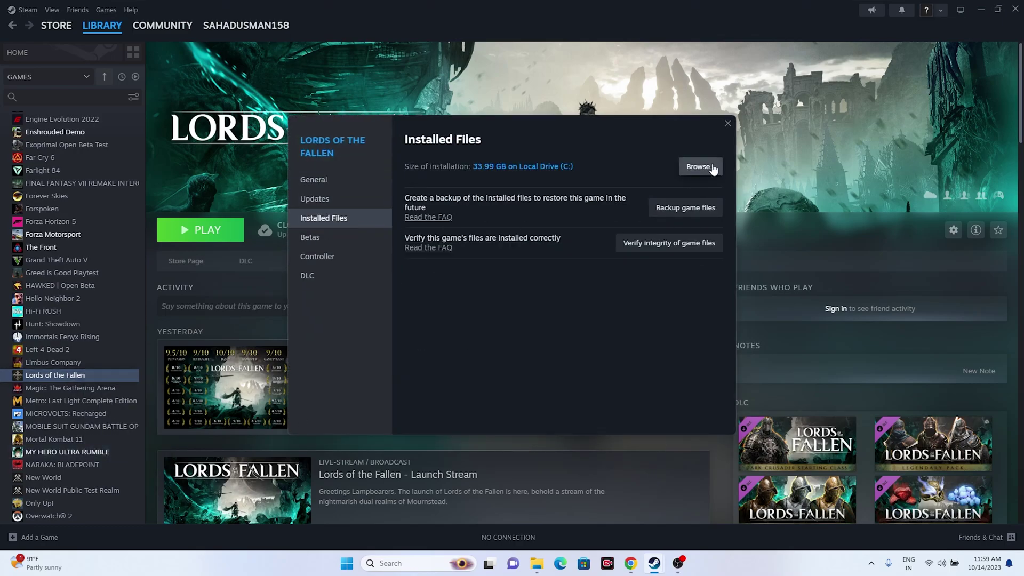
click(979, 10)
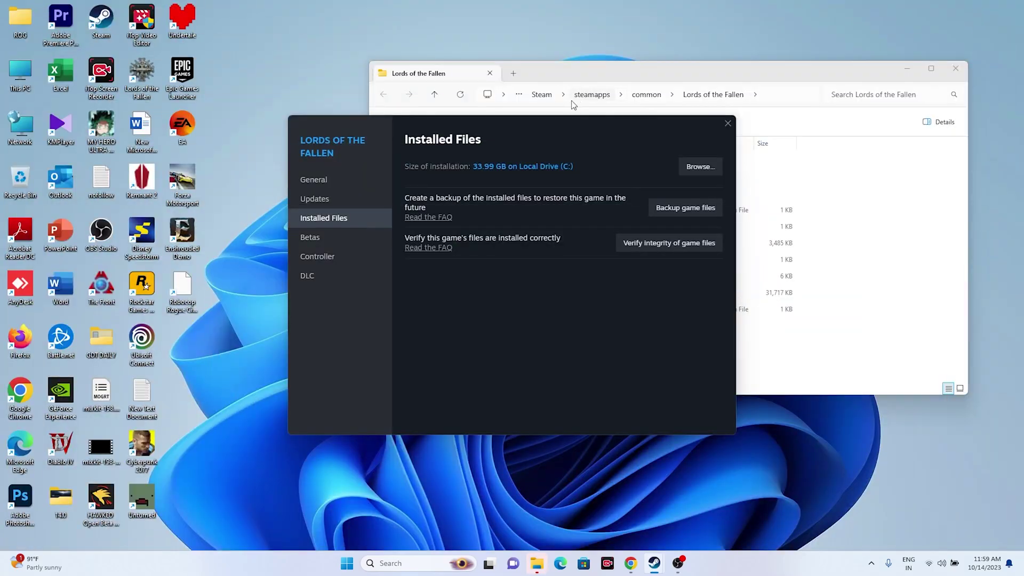
double_click(937, 78)
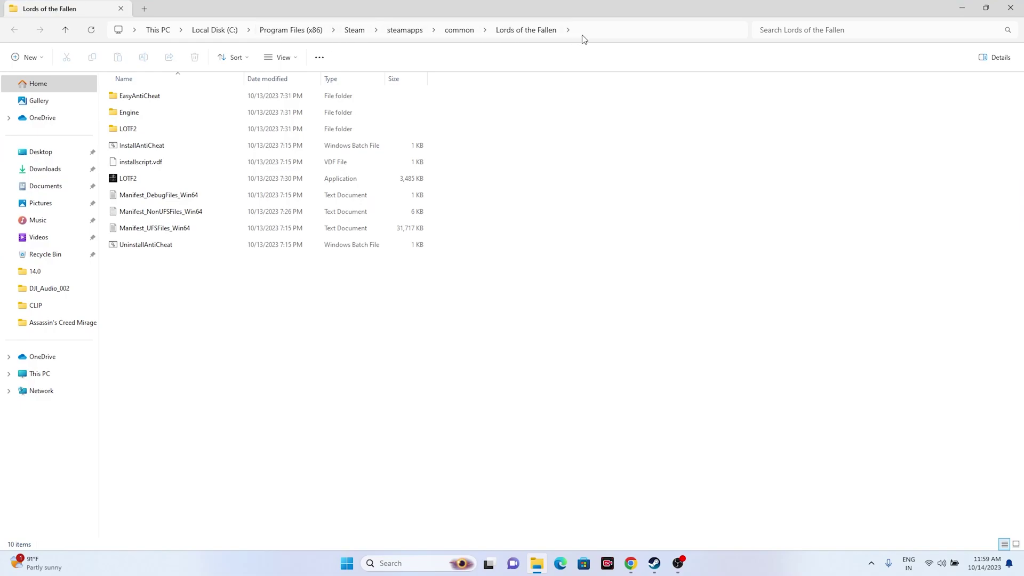
Select the LOTF2 application, and close the game folder and the game's Steam properties.
click(136, 181)
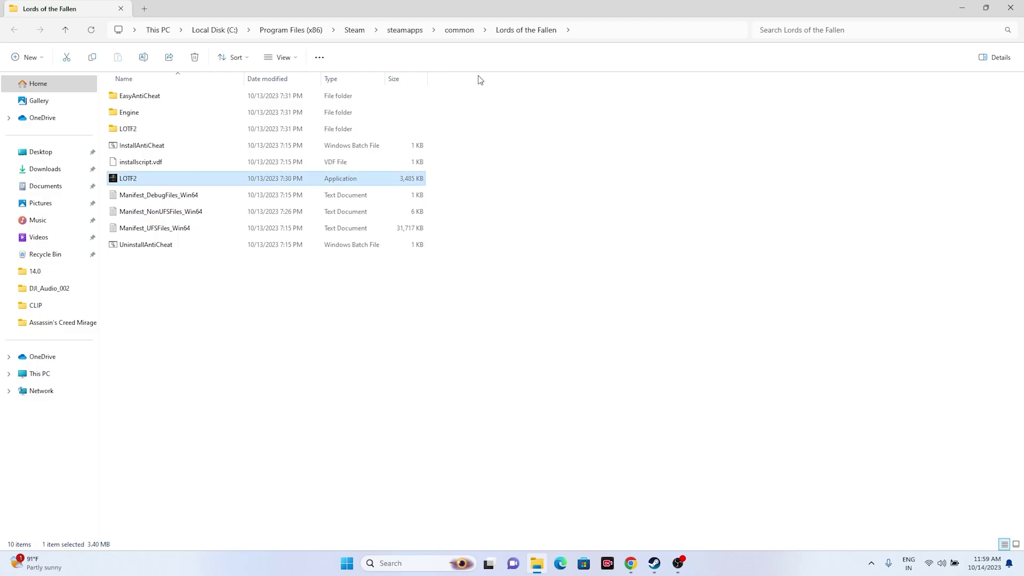
click(1011, 8)
click(728, 124)
Switch to File Explorer and open the Program Files (x86)\Steam\steamapps\common folder on Local Disk (C:).
click(538, 563)
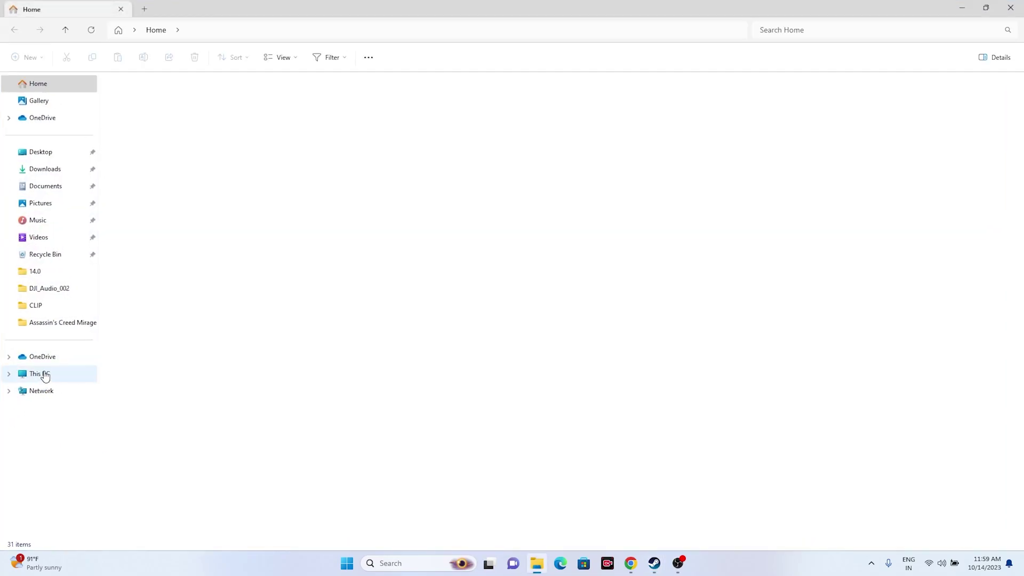
click(71, 373)
double_click(178, 101)
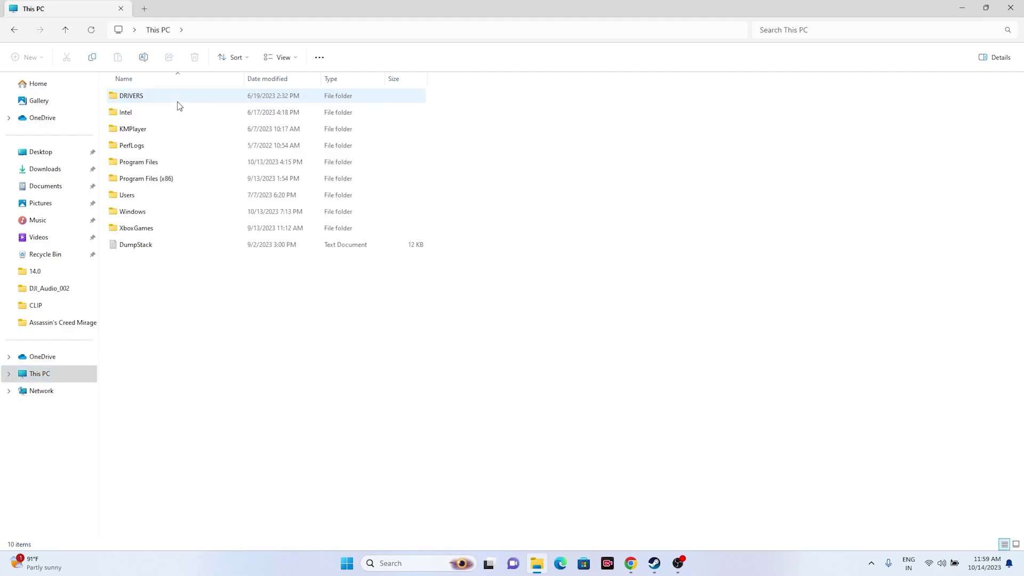
double_click(172, 176)
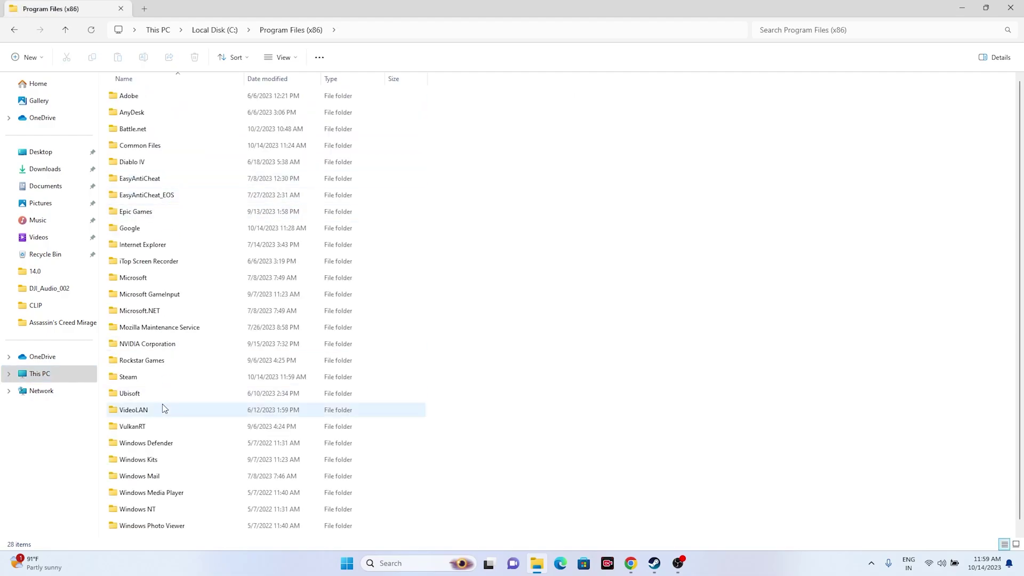
double_click(167, 377)
double_click(148, 362)
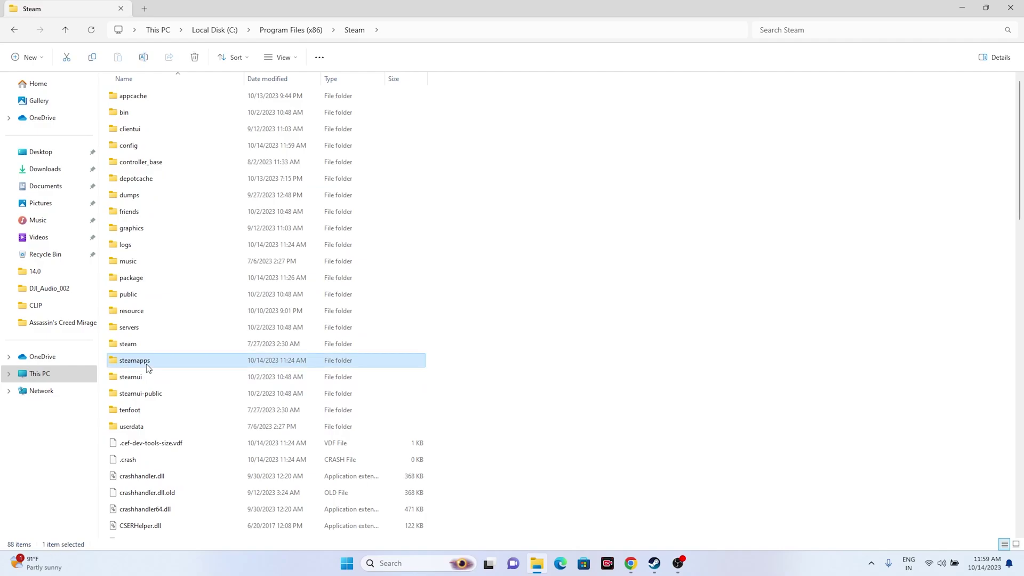
double_click(148, 96)
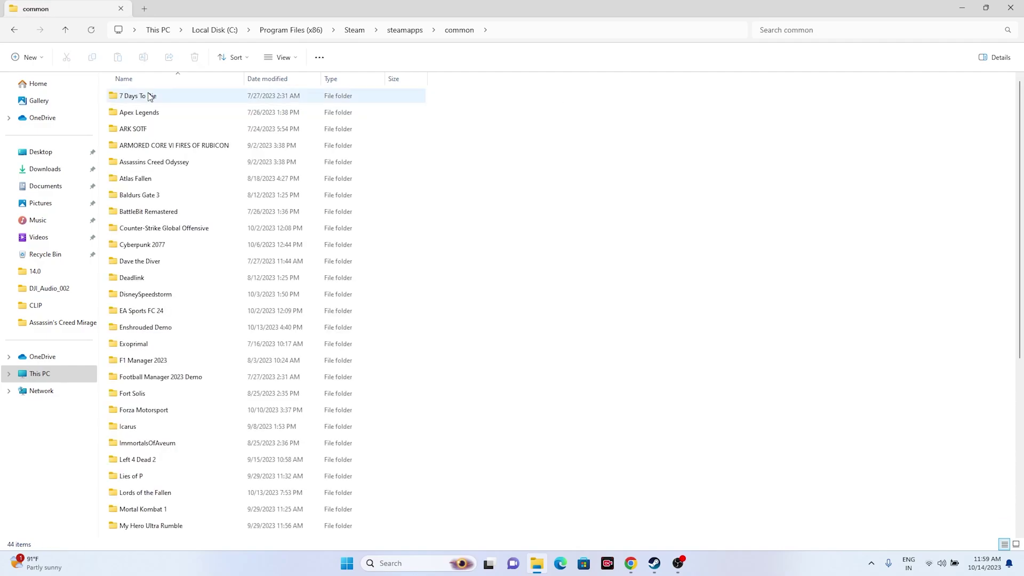
Open the Lords of the Fallen folder and select the LOTF2 application.
scroll(165, 312, down, 3)
scroll(166, 313, down, 3)
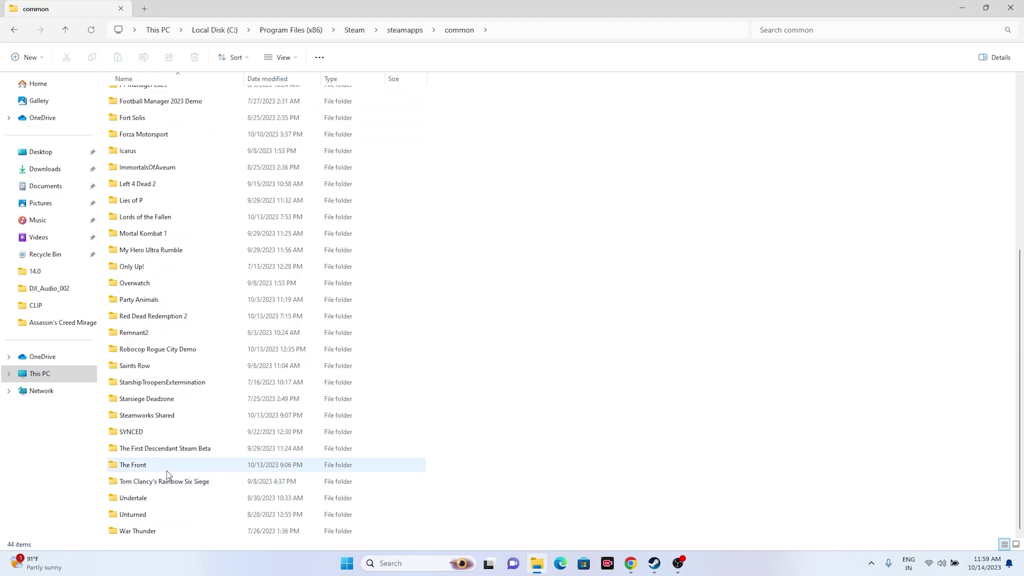
double_click(169, 217)
click(132, 181)
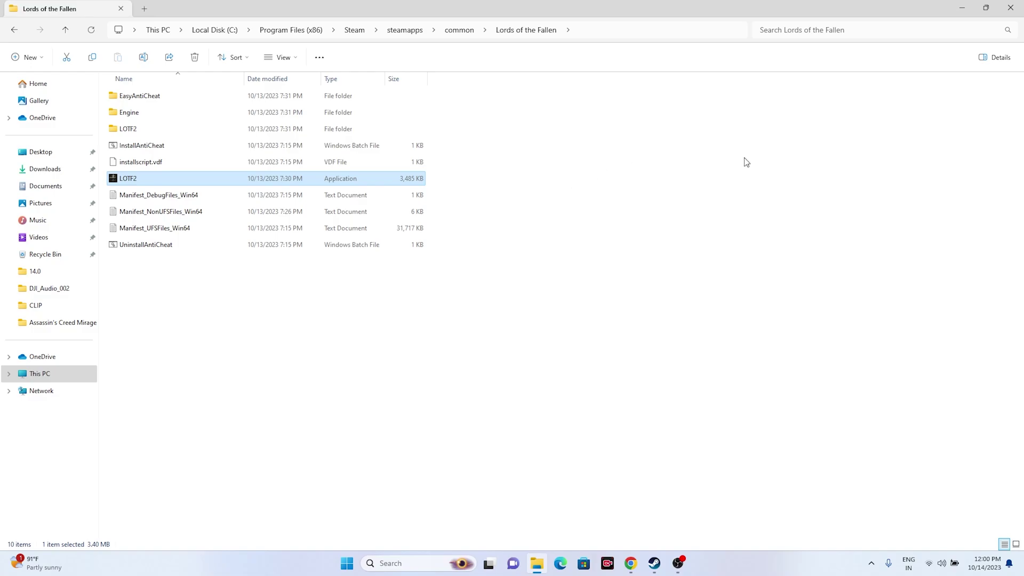
Turn off compatibility mode for the LOTF2 application, keep it running as an administrator, and apply the settings.
mouse_move(176, 188)
right_click(217, 183)
click(267, 357)
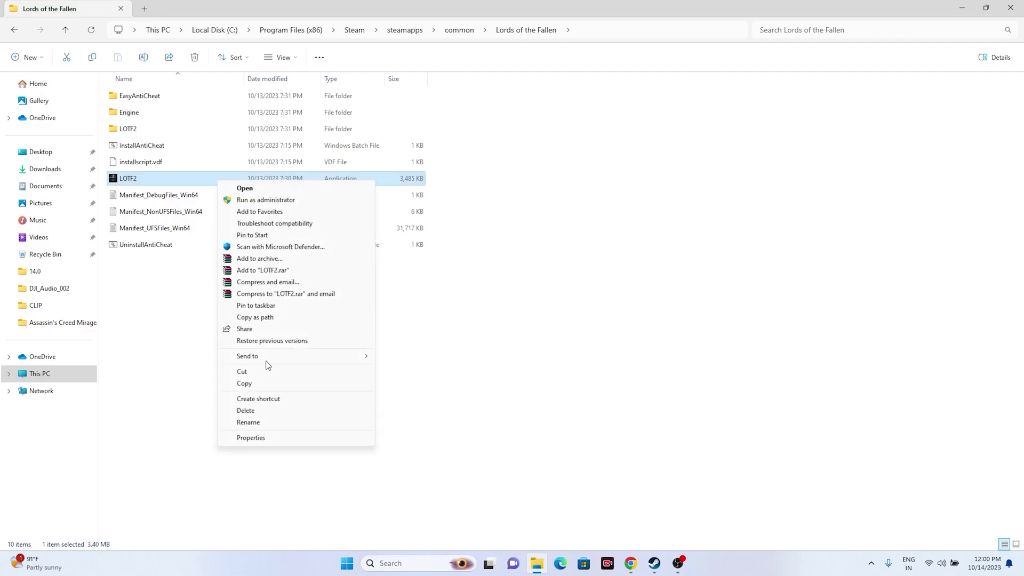
click(265, 439)
click(316, 215)
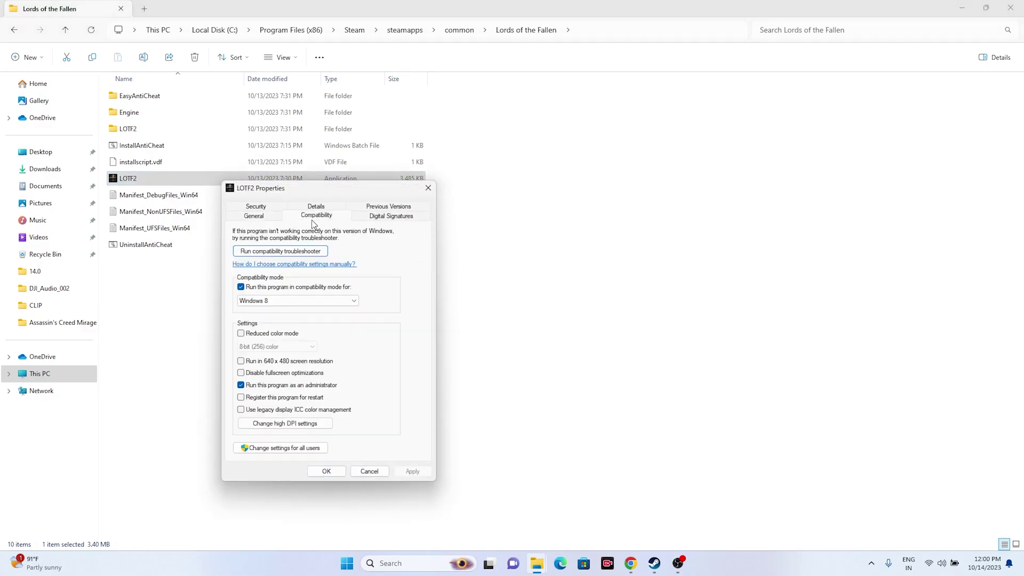
click(256, 288)
click(241, 385)
click(241, 386)
click(412, 472)
click(337, 473)
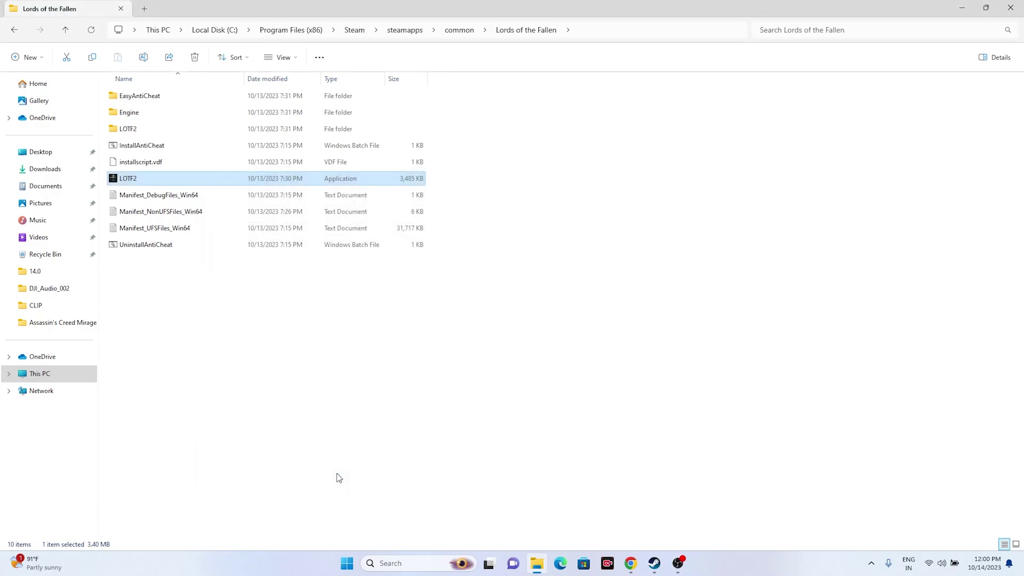
Open the LOTF2 application's compatibility settings and enable running it in compatibility mode.
right_click(304, 180)
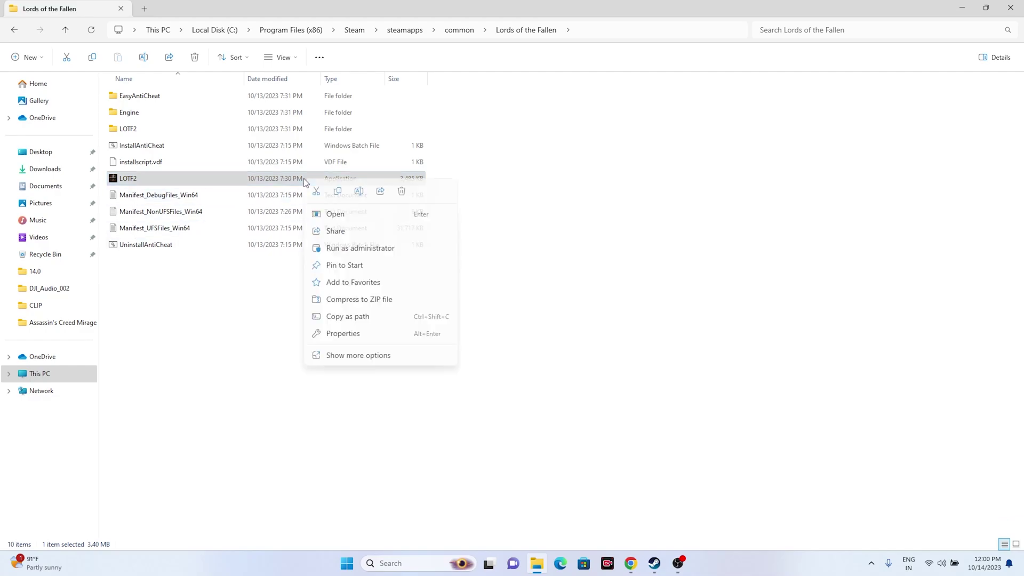
click(359, 356)
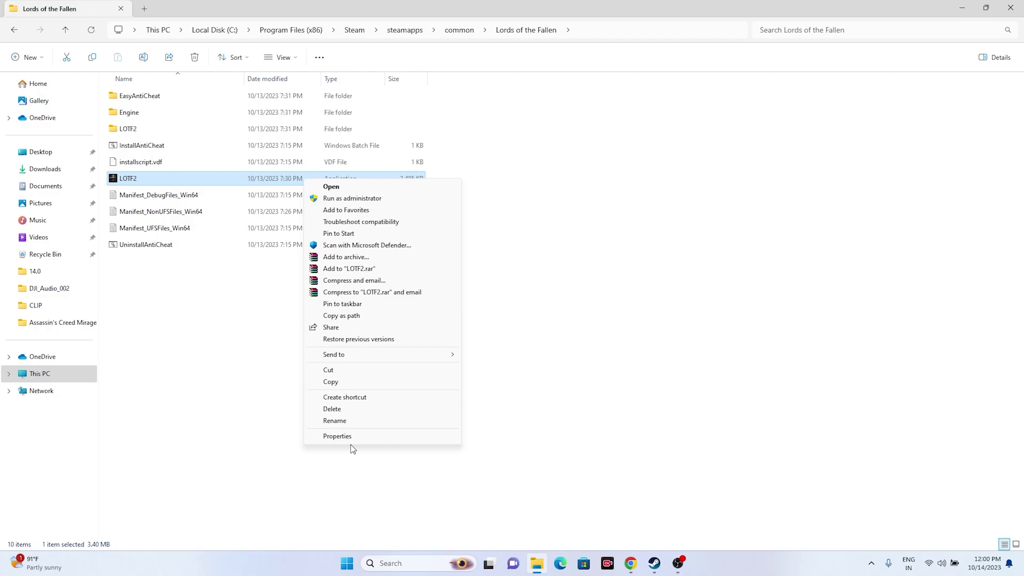
click(351, 439)
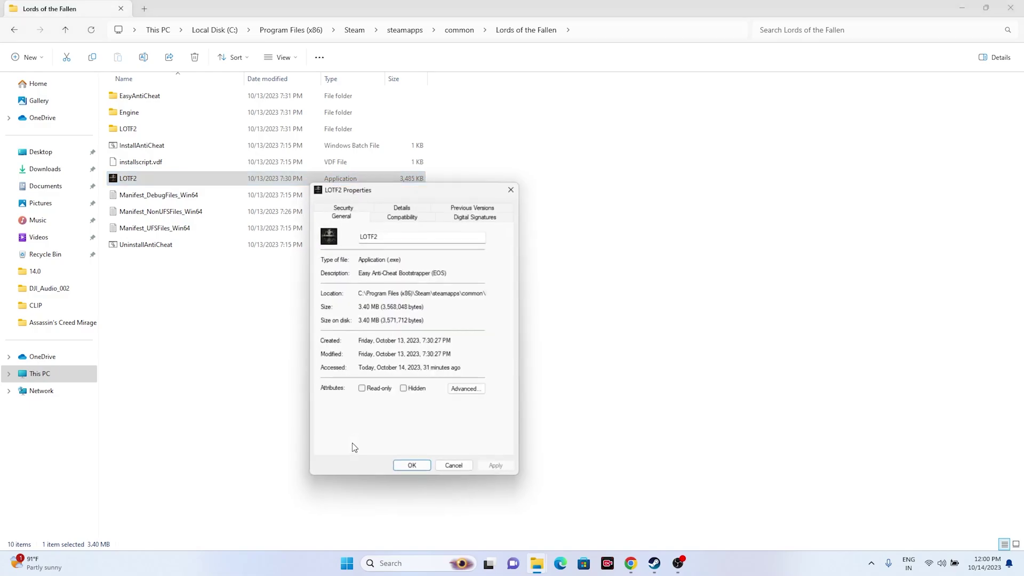
click(400, 216)
click(327, 285)
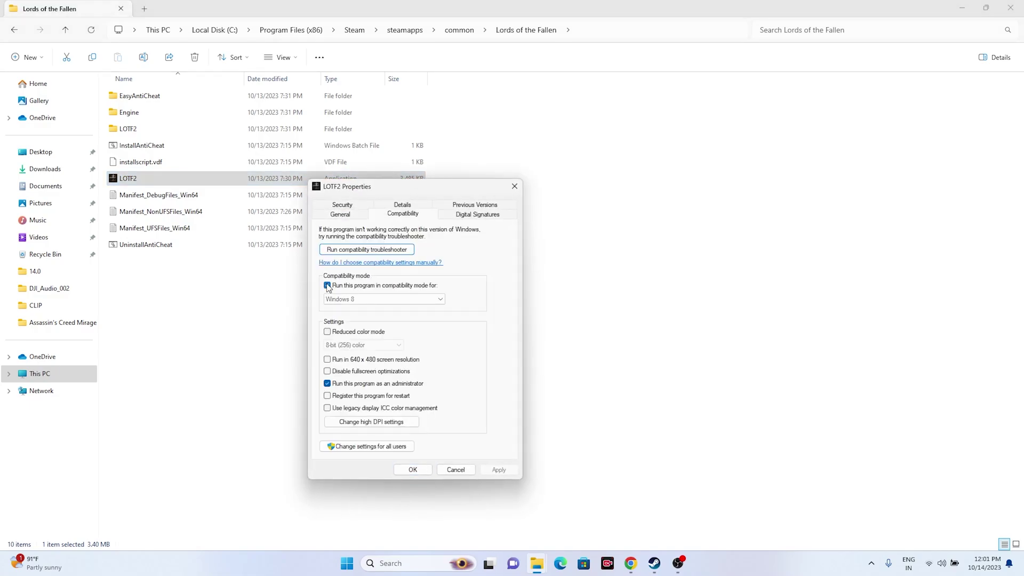
click(327, 285)
Try Windows 7 as LOTF2's compatibility version, settle on Windows 8, and apply the settings.
click(377, 299)
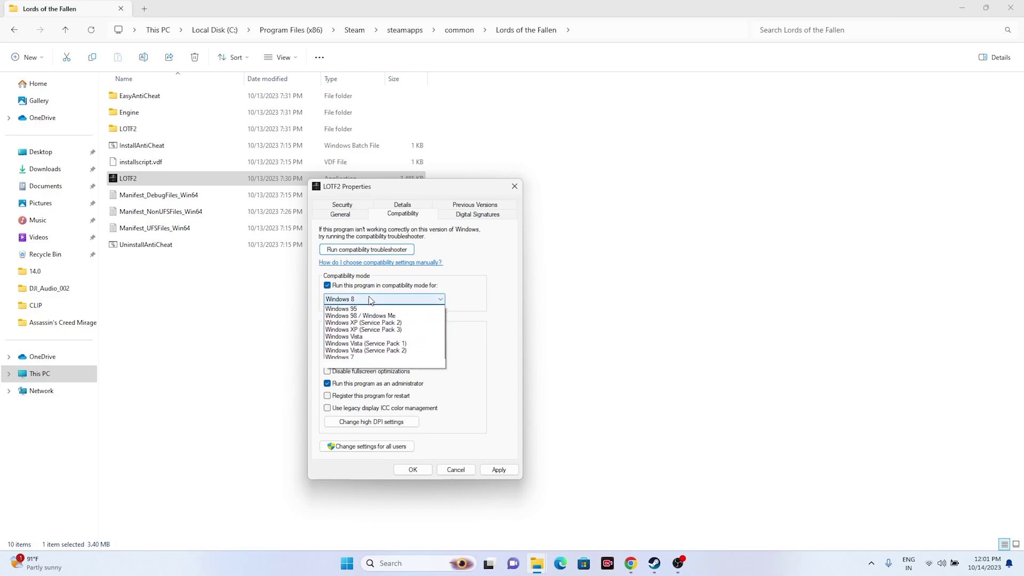
click(357, 358)
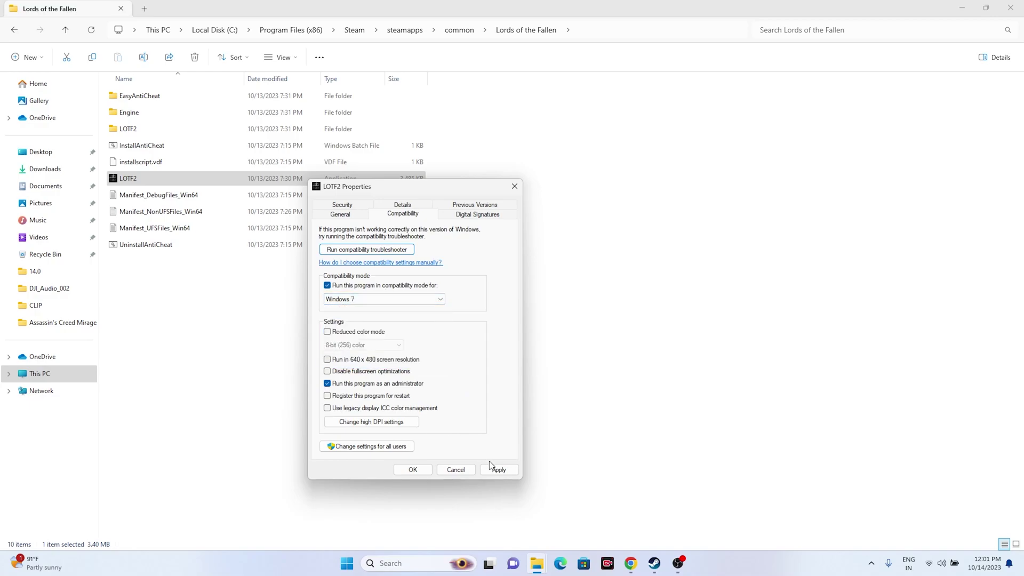
click(362, 299)
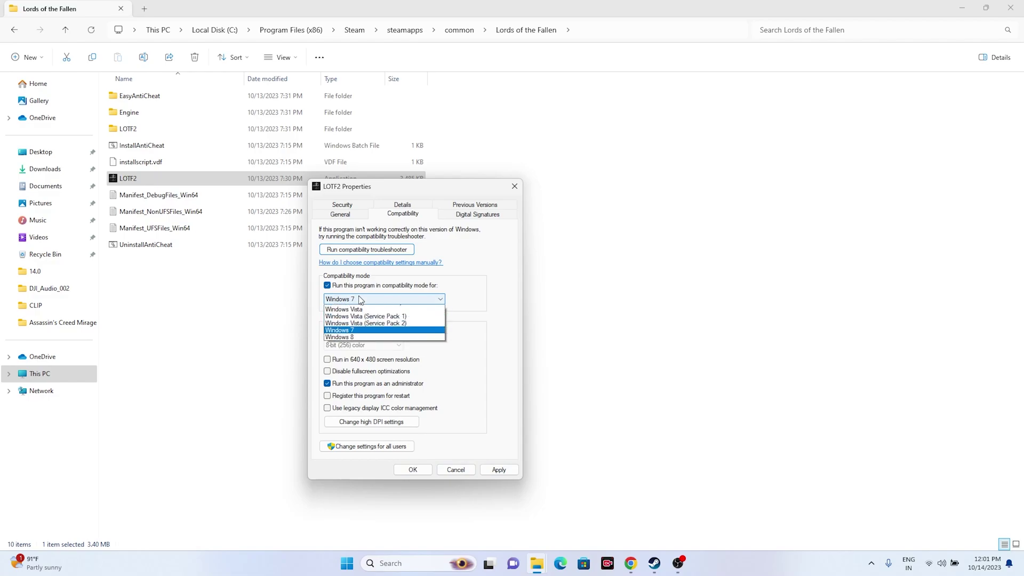
click(356, 365)
click(355, 300)
click(353, 364)
click(499, 470)
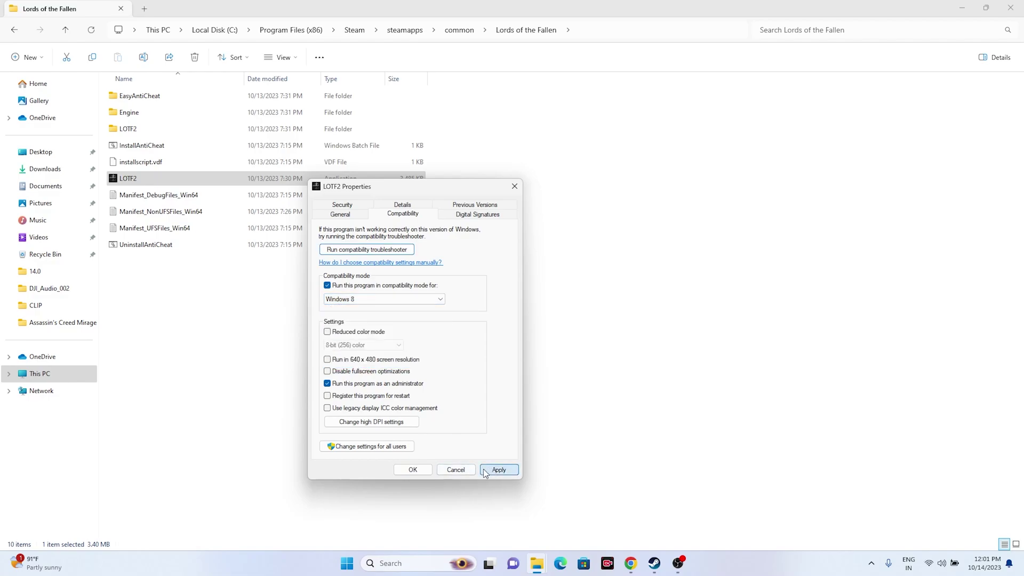
click(413, 469)
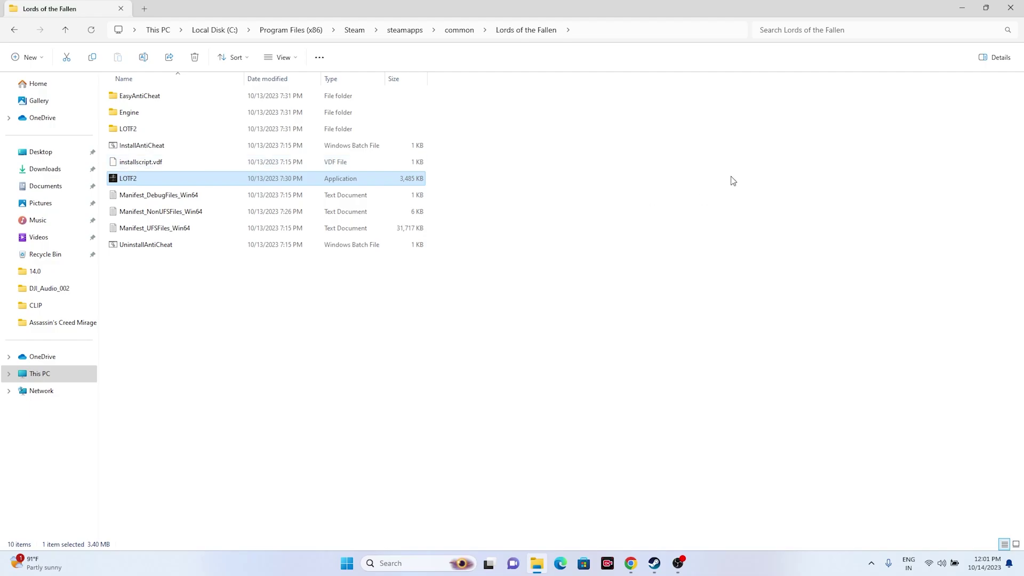
Close the game folder and return to the desktop after viewing the game's library page in Steam.
click(1003, 11)
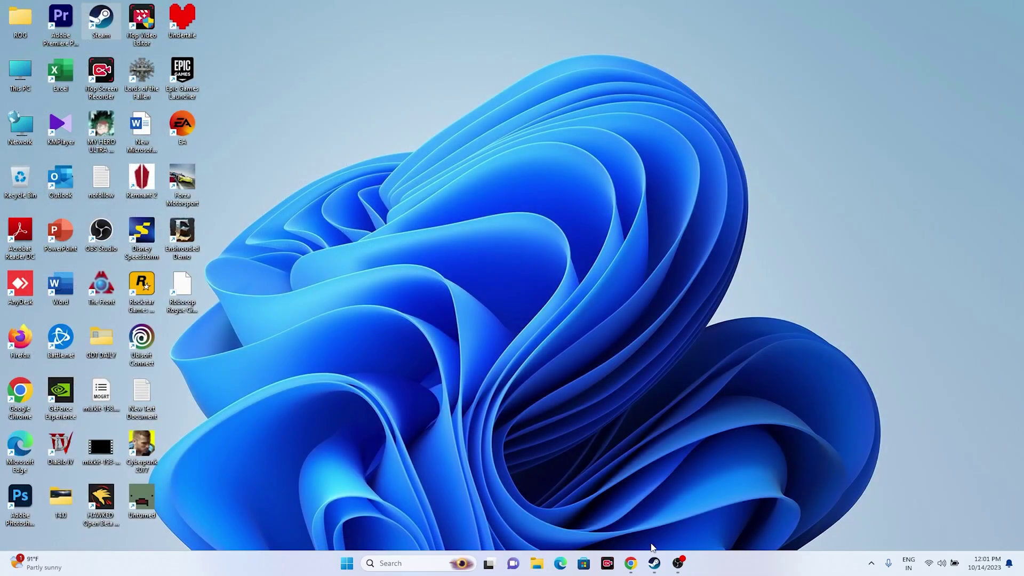
click(654, 564)
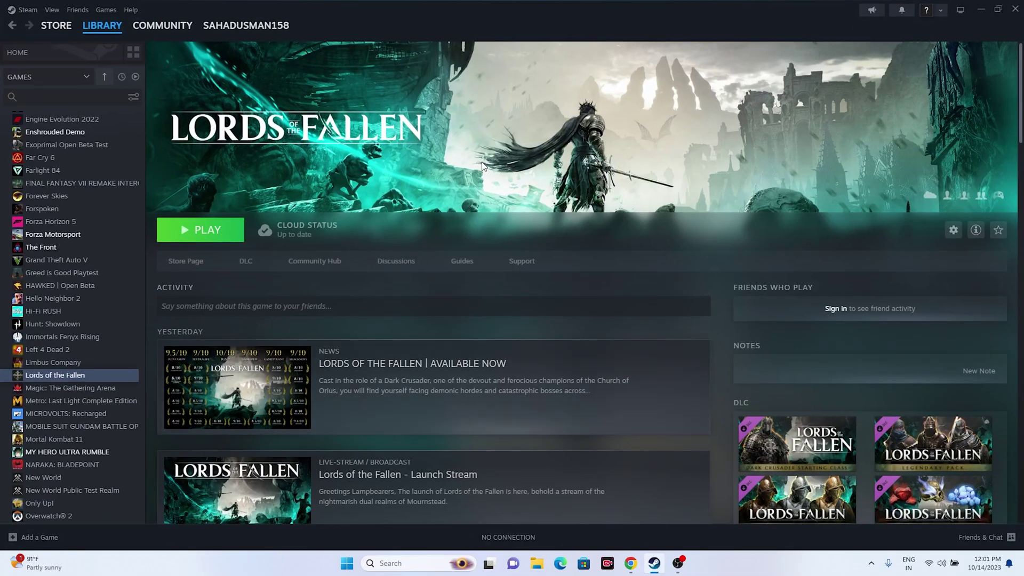
click(976, 10)
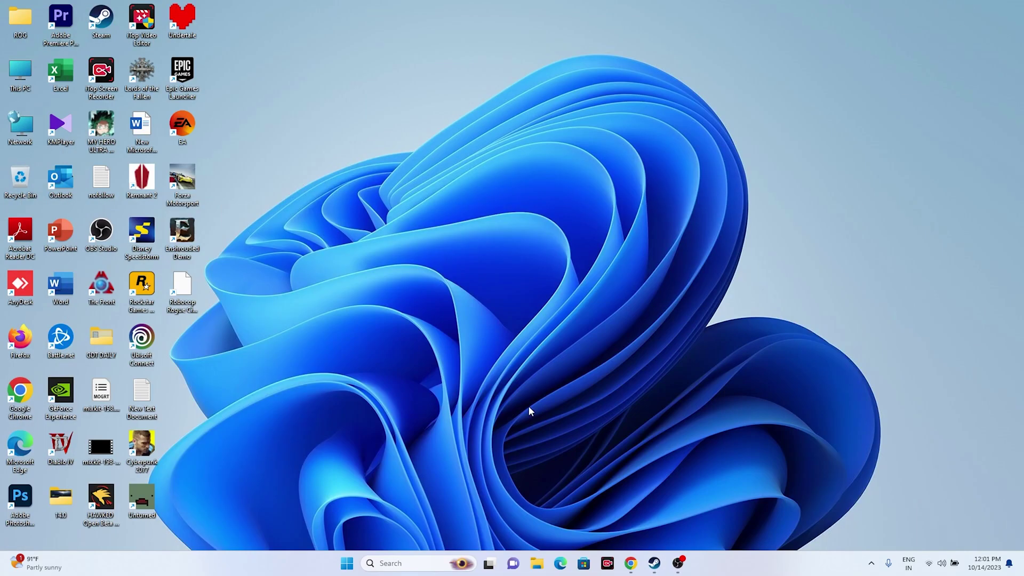
Switch to Windows Settings and open the Date & time page of Time & language.
click(419, 569)
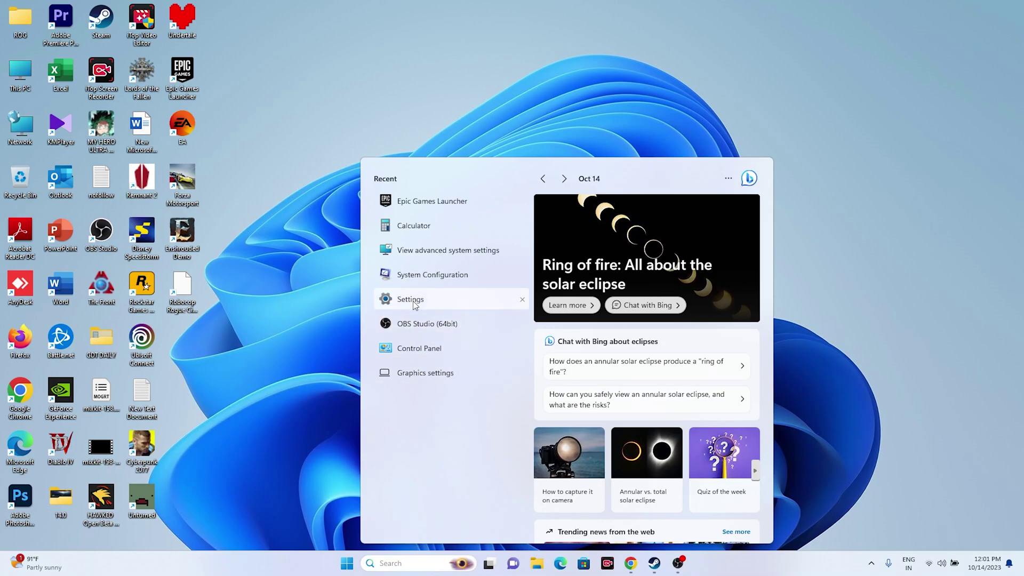
click(415, 303)
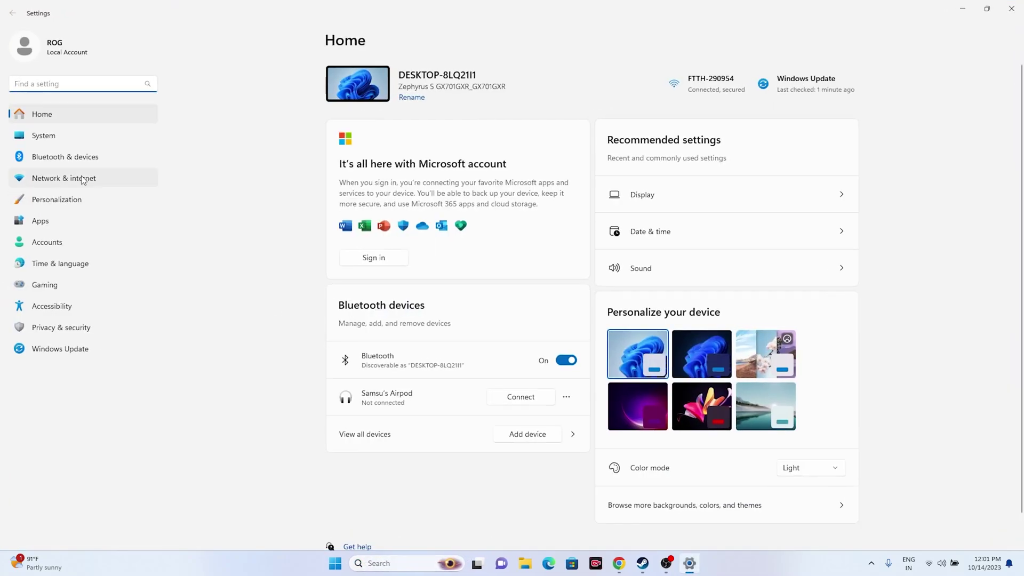
click(62, 268)
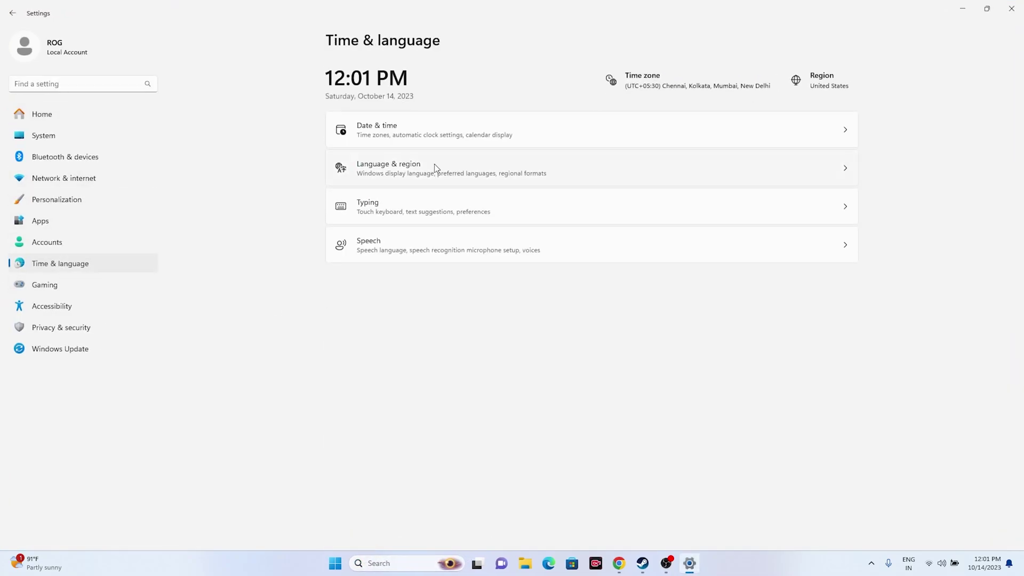
click(387, 127)
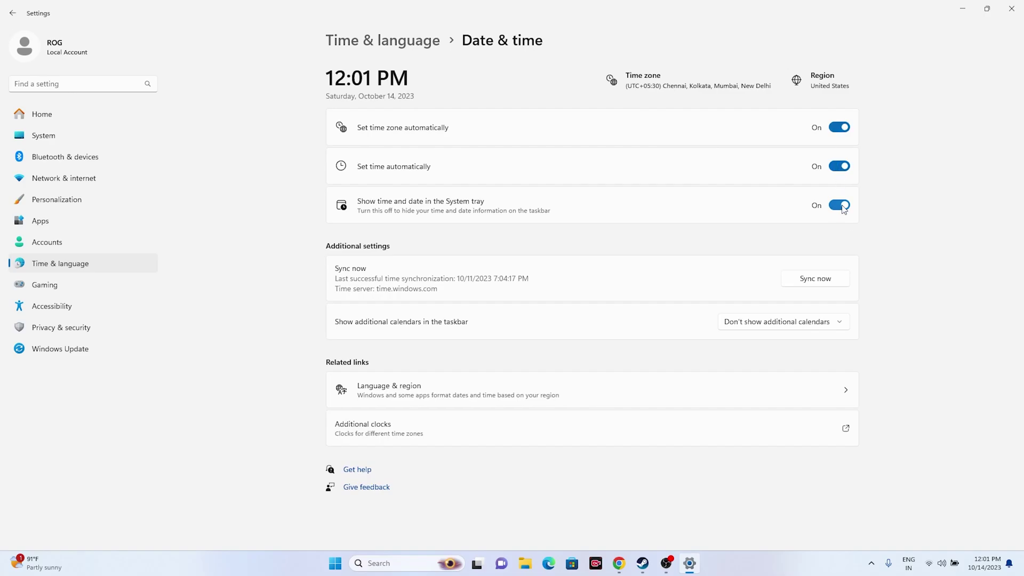
Open the Language & region page, view the country or region choices, and close Settings.
click(12, 13)
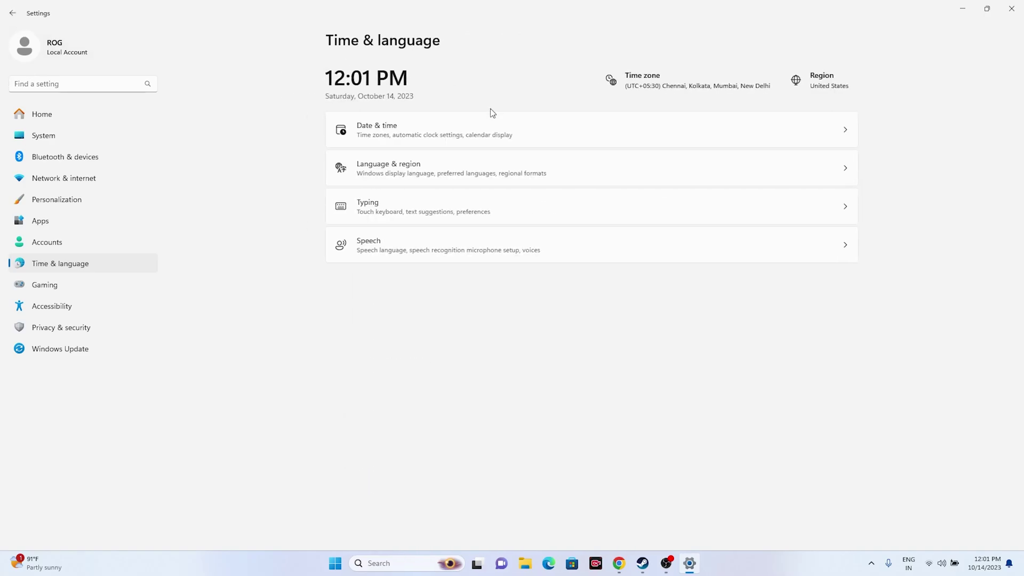
click(447, 164)
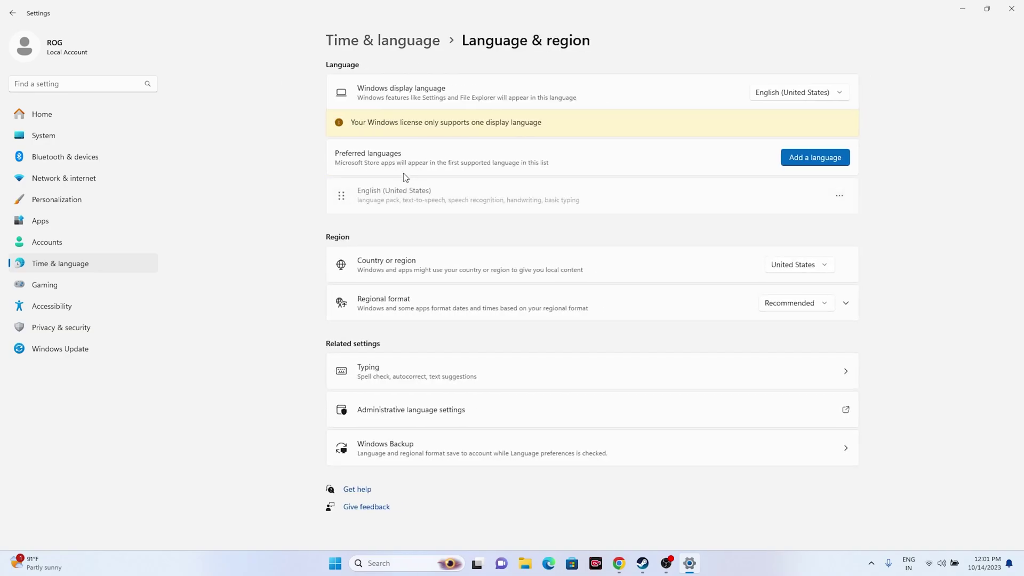
click(827, 264)
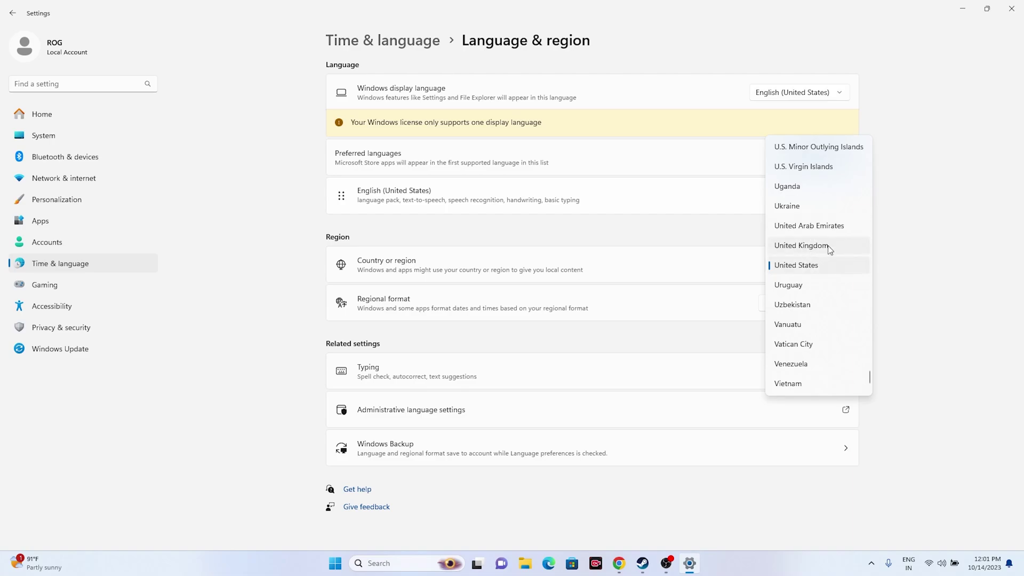
click(1012, 8)
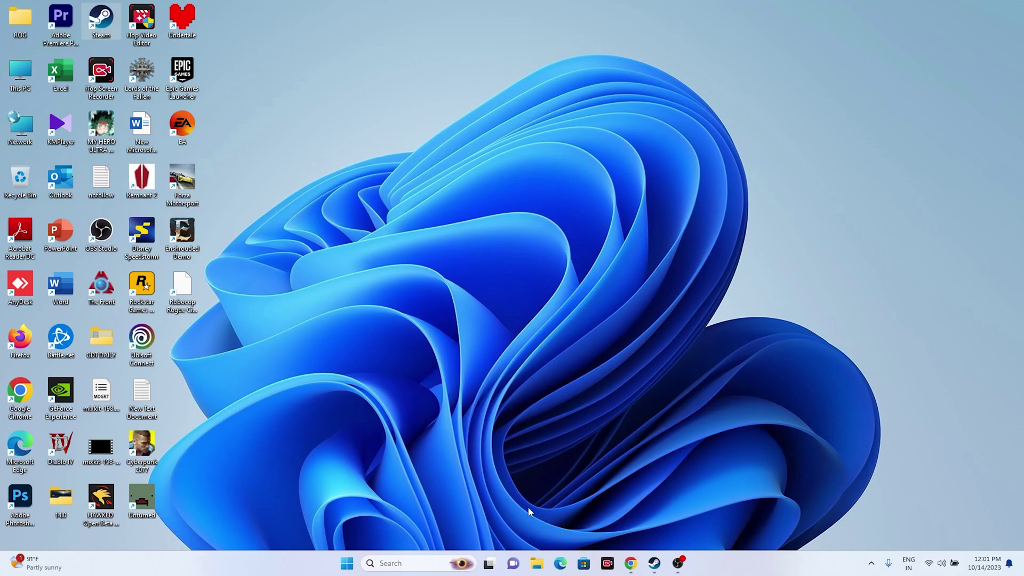
View the game's Steam page, look through the My Games folder in Documents using File Explorer, and close the folder window.
click(654, 564)
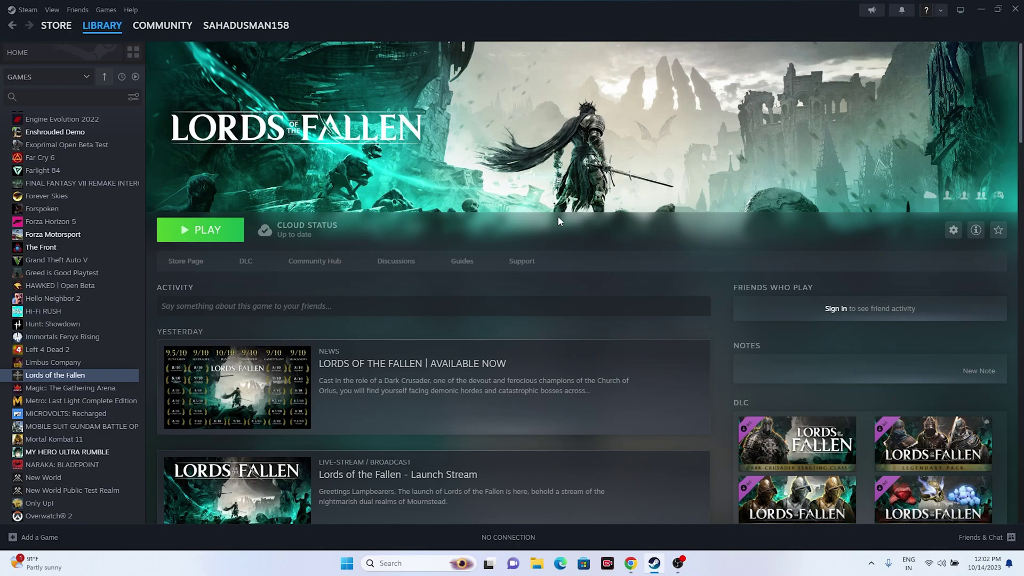
click(537, 563)
click(49, 377)
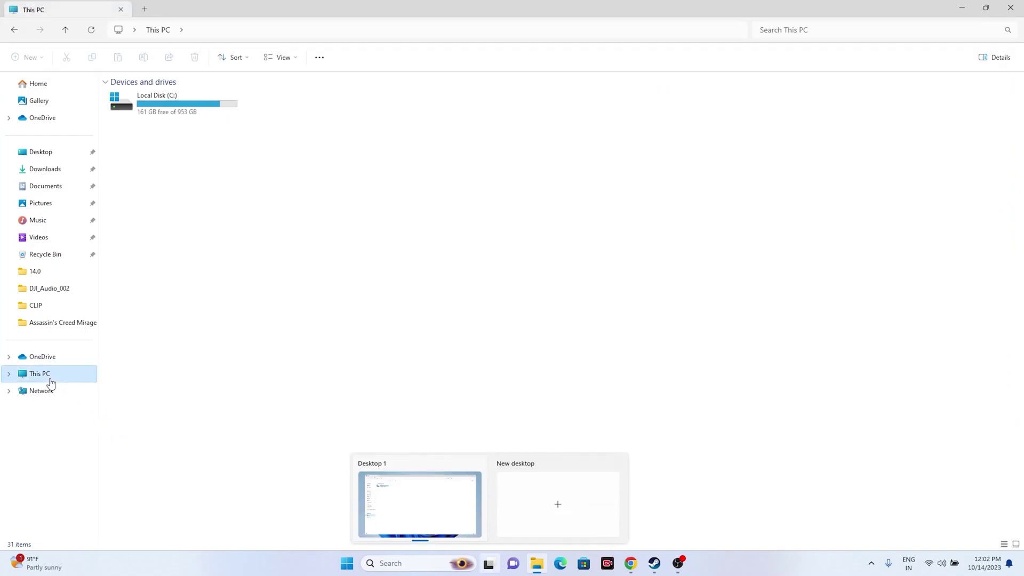
click(54, 186)
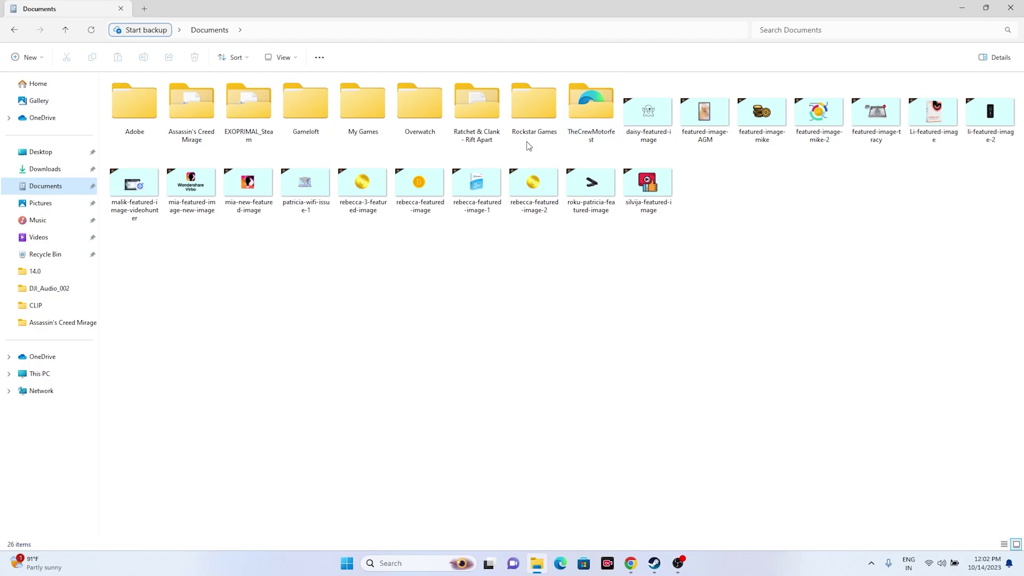
double_click(359, 117)
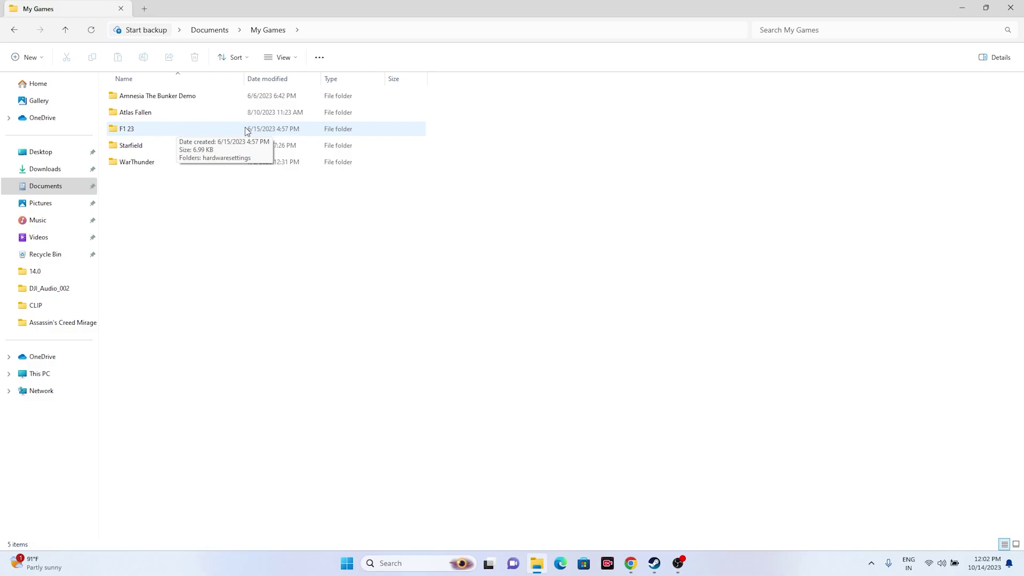
click(1011, 7)
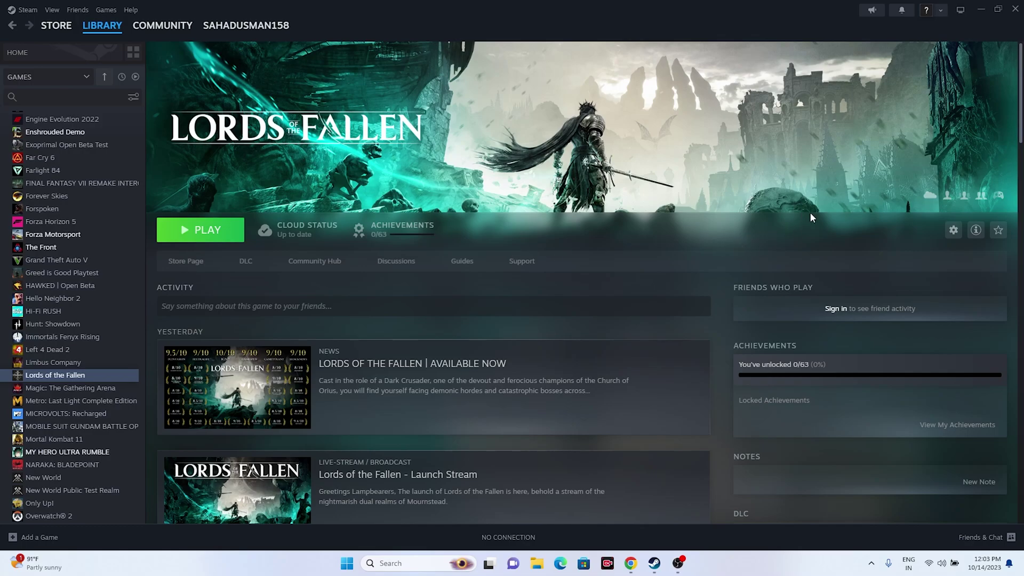
Open Windows Defender Firewall's allowed apps list in Control Panel and check the Lords of the Fallen entry.
click(981, 10)
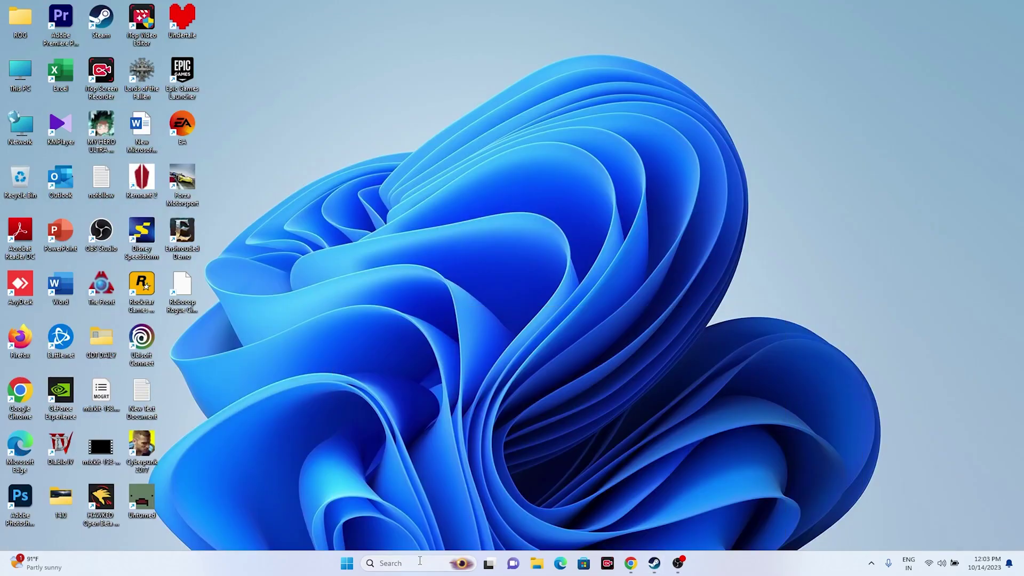
click(406, 564)
click(430, 351)
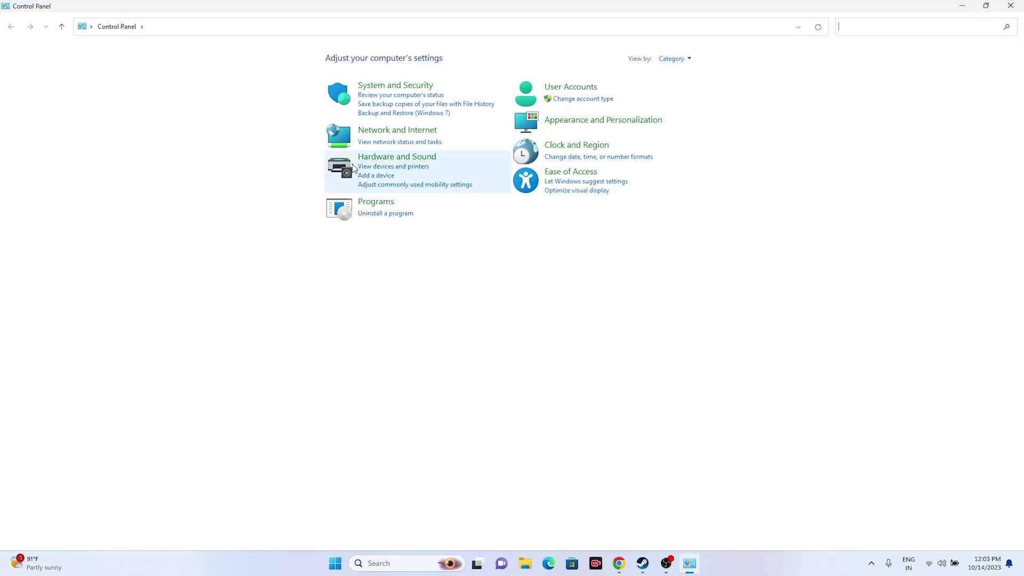
click(372, 86)
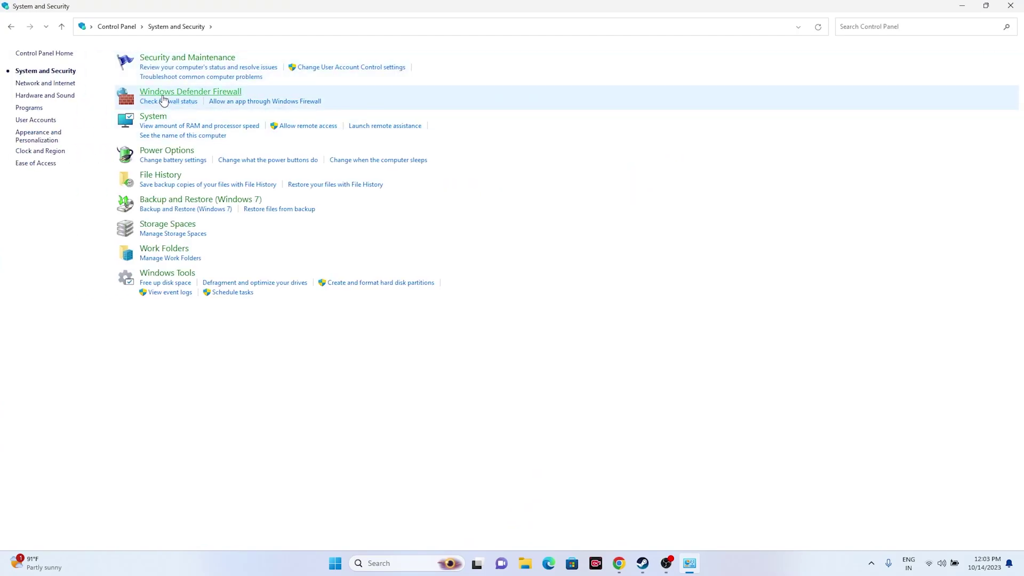
click(162, 96)
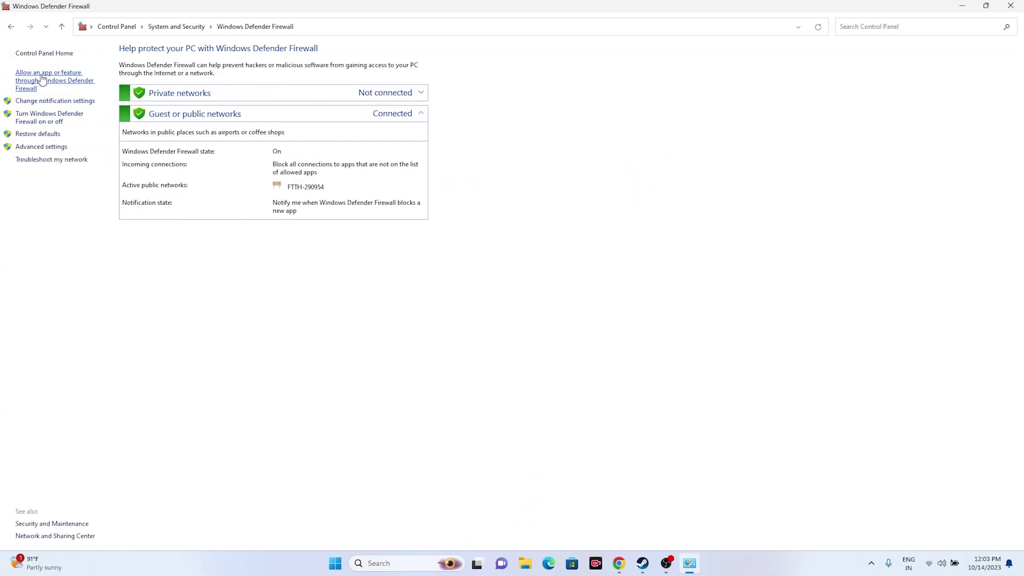
click(42, 79)
scroll(414, 181, down, 1)
scroll(411, 181, down, 10)
scroll(411, 182, down, 8)
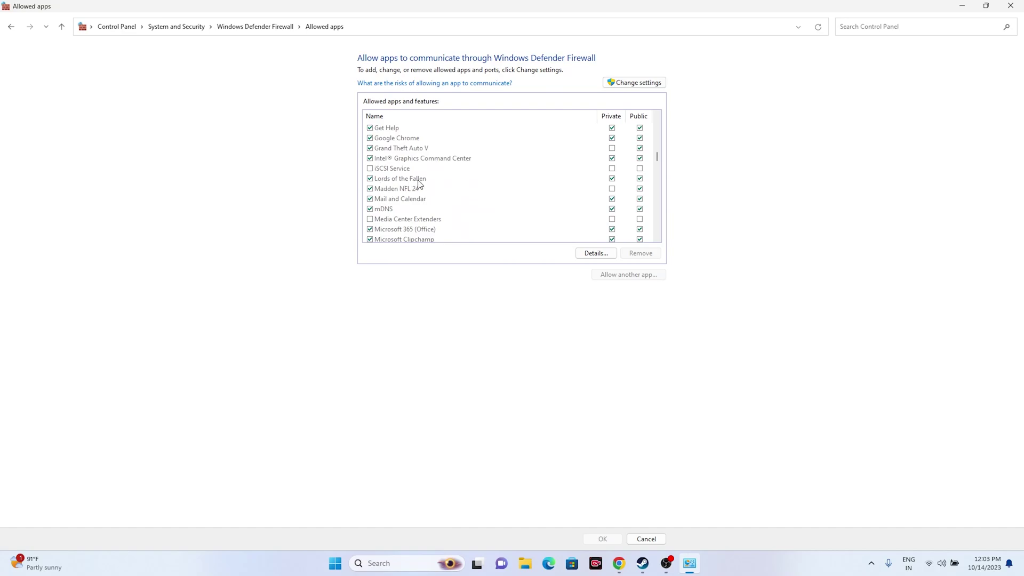
click(612, 188)
Unlock the firewall's allowed apps settings and start browsing This PC for another app to allow.
click(640, 83)
click(622, 276)
click(597, 331)
scroll(457, 348, down, 5)
click(452, 369)
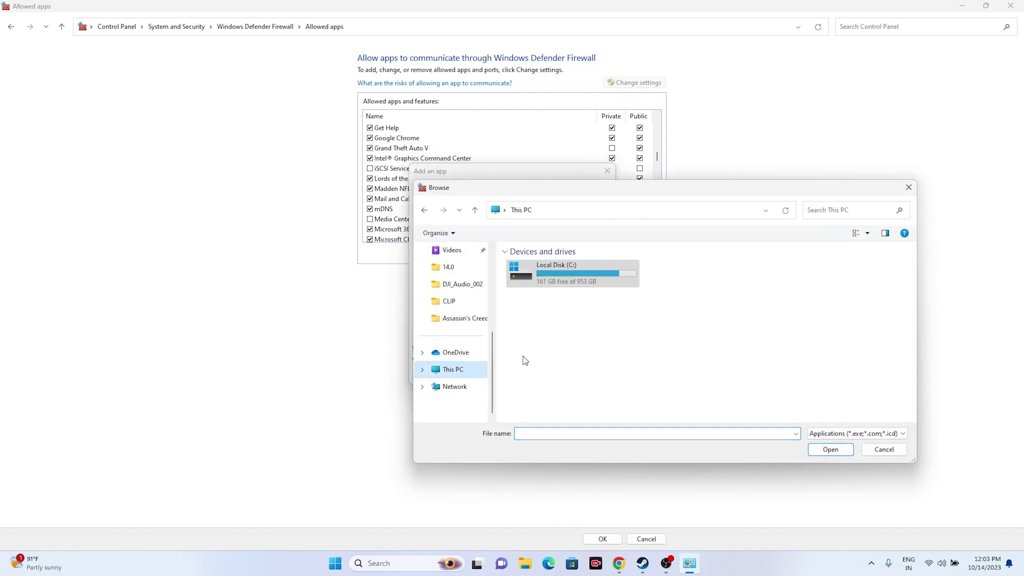
Browse to the Lords of the Fallen folder under Local Disk (C:), Program Files (x86), Steam, steamapps, common.
double_click(539, 272)
double_click(546, 348)
scroll(545, 352, down, 4)
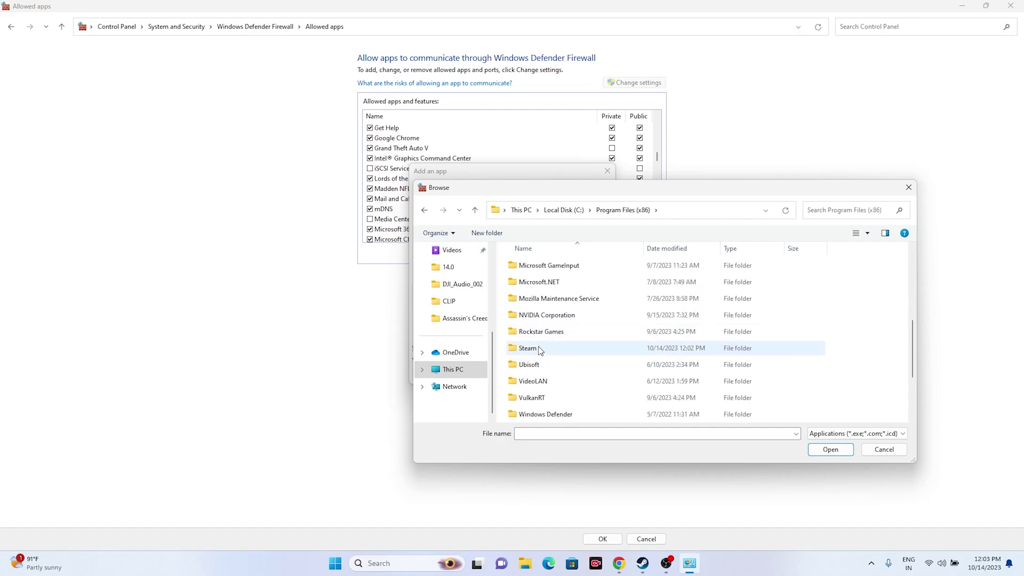
double_click(545, 350)
scroll(543, 341, down, 5)
click(541, 332)
double_click(541, 333)
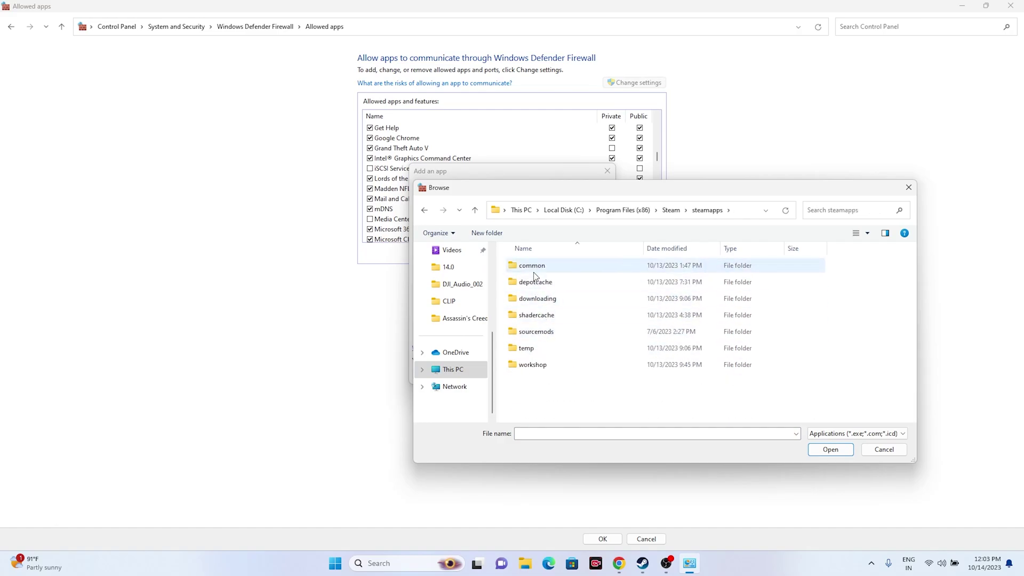
double_click(533, 266)
scroll(547, 320, down, 4)
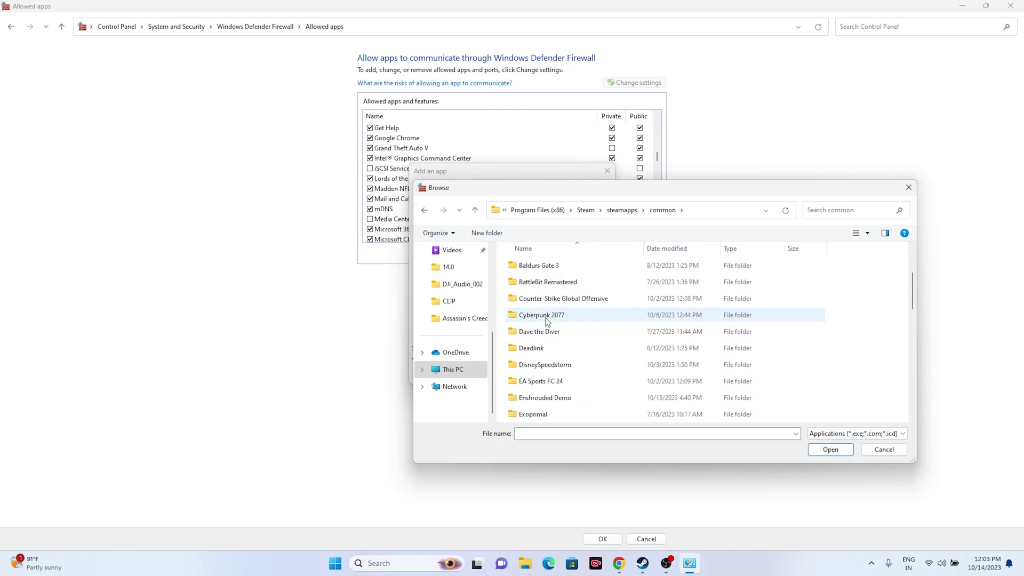
scroll(546, 352, down, 9)
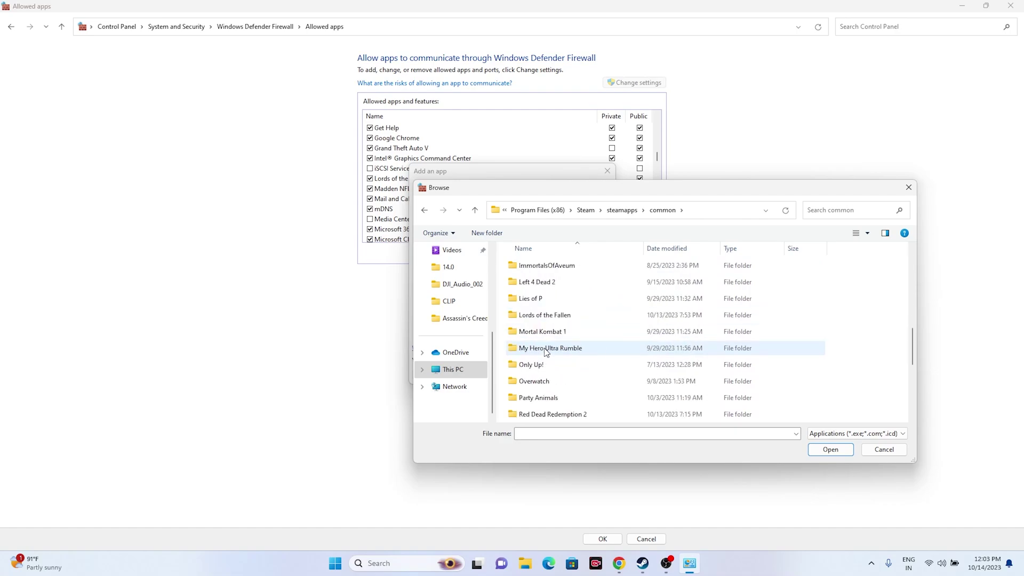
scroll(545, 352, up, 5)
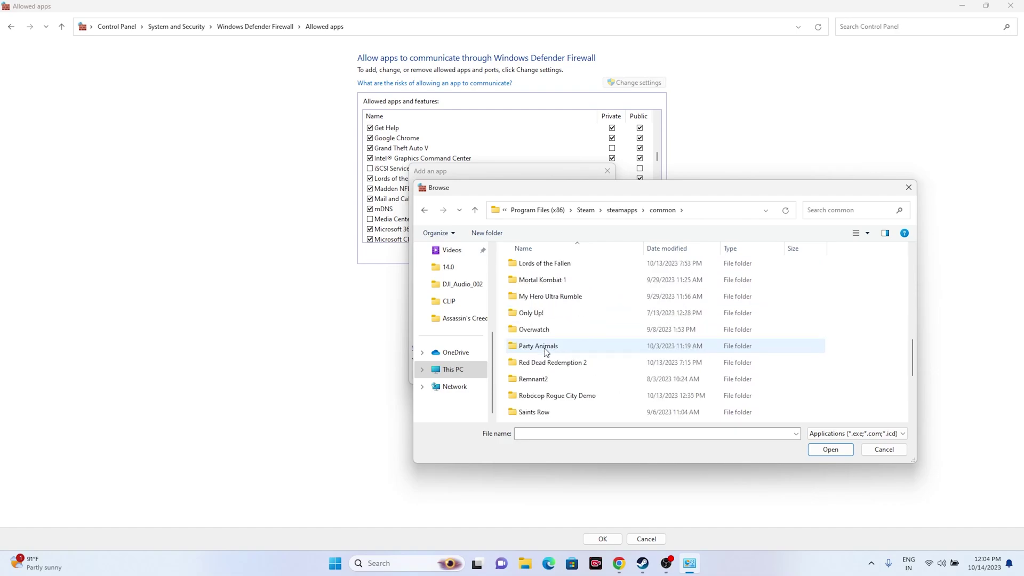
click(547, 368)
double_click(546, 369)
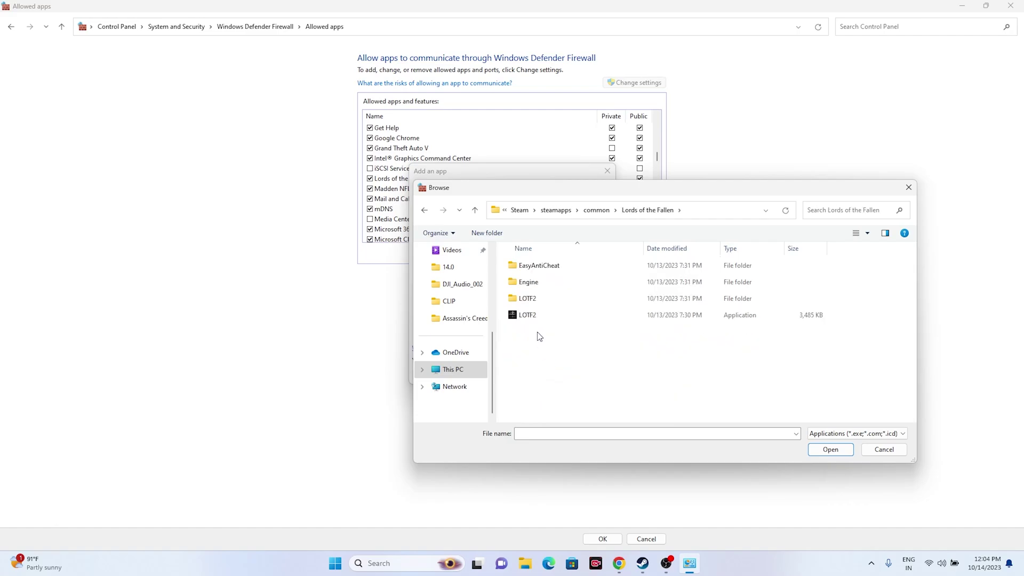
Try to add the LOTF2 application to the firewall's allowed apps, and close the dialog and Control Panel.
click(554, 315)
click(830, 450)
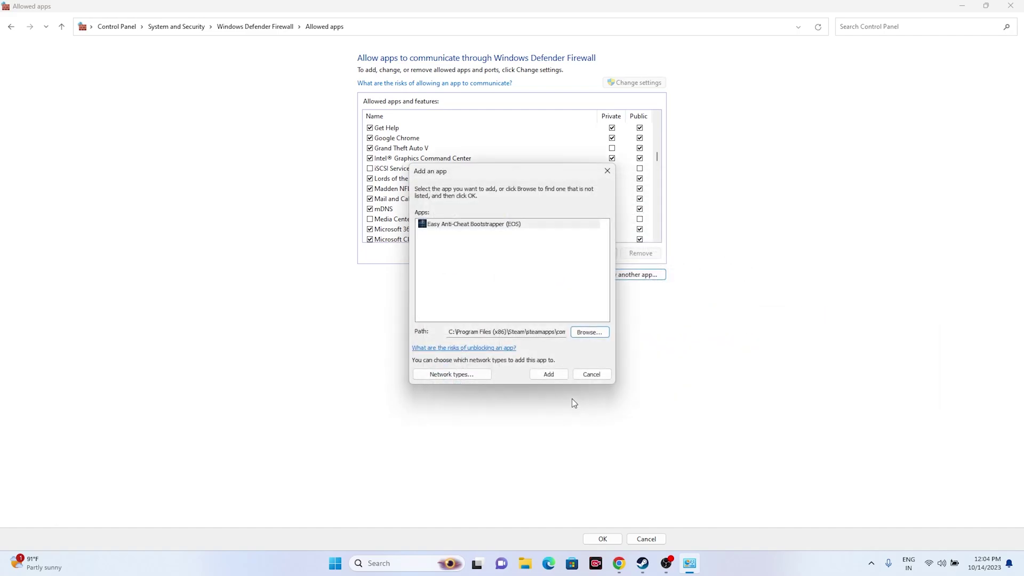
click(544, 374)
click(581, 318)
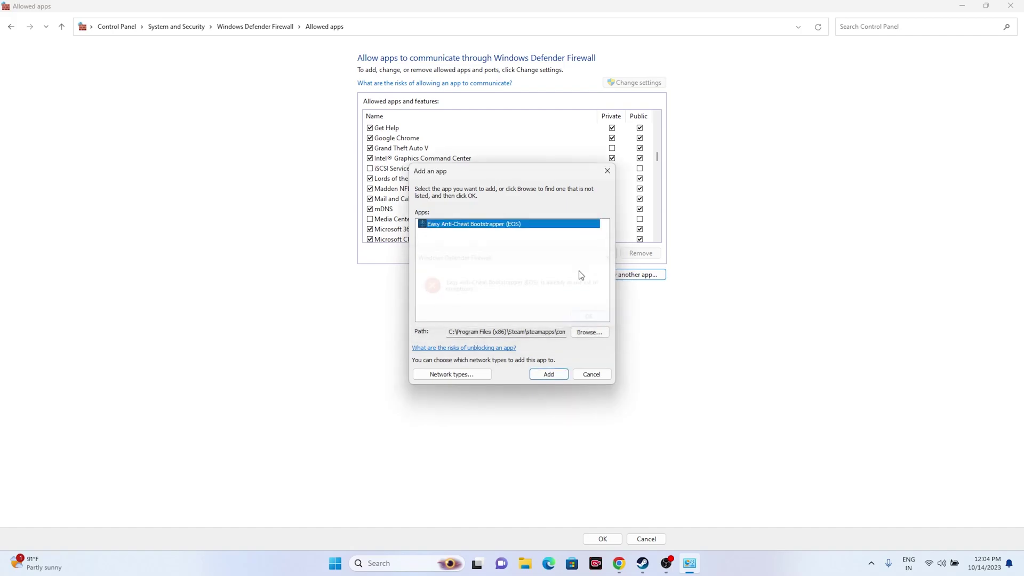
click(607, 170)
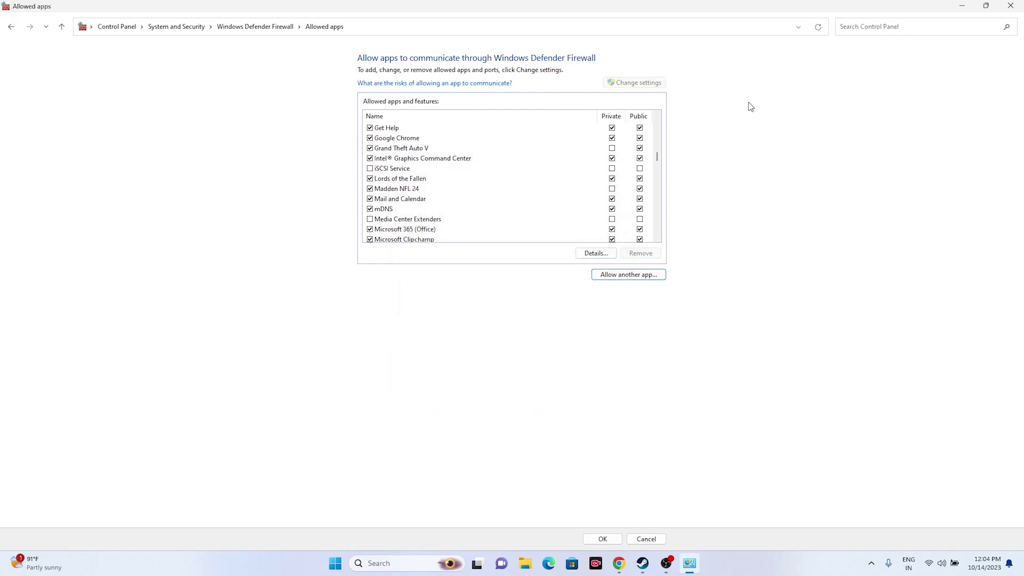
click(1011, 6)
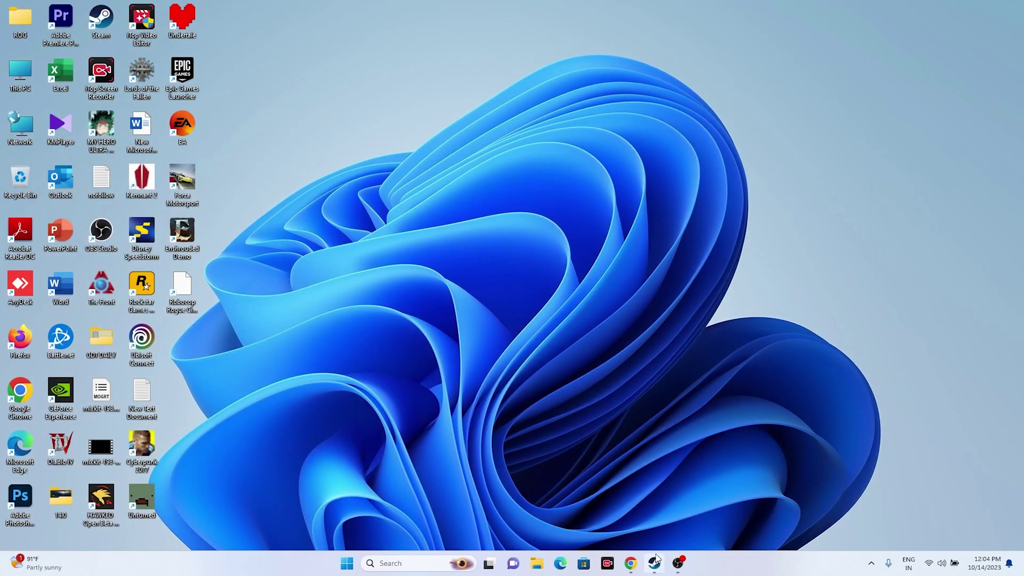
Return to the desktop after viewing the game's Steam page and open System Configuration.
click(655, 563)
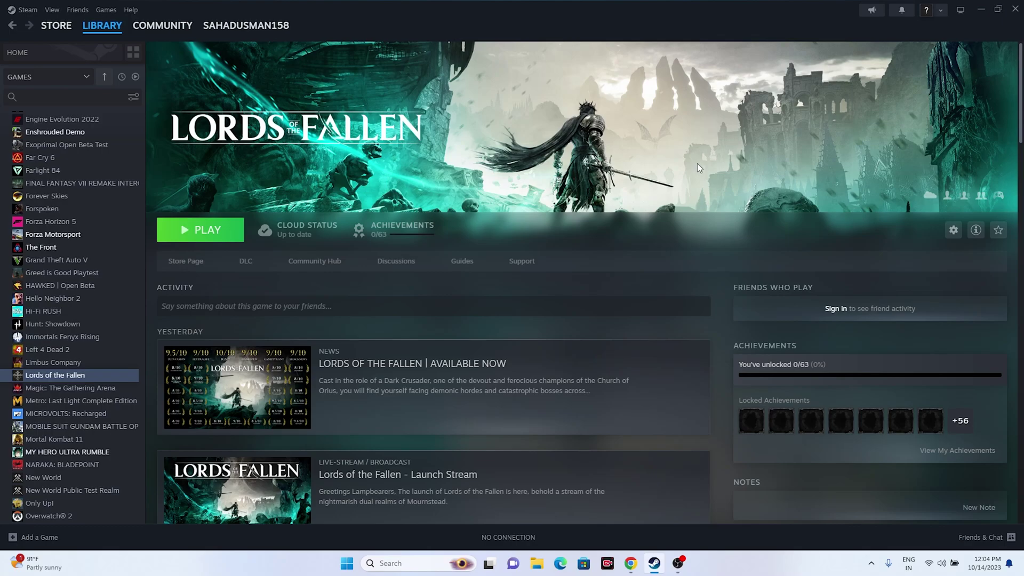
click(981, 9)
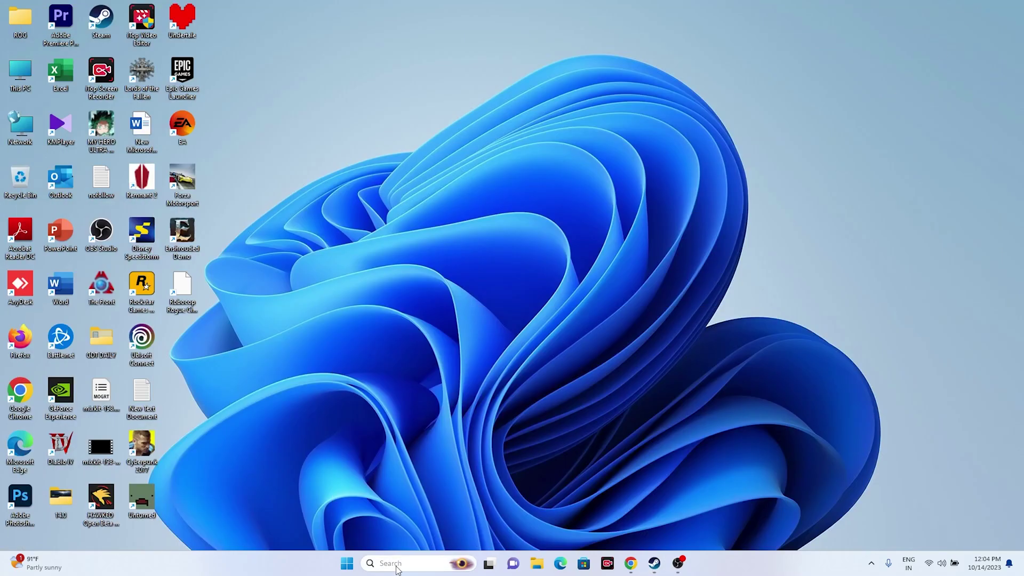
click(397, 566)
click(460, 274)
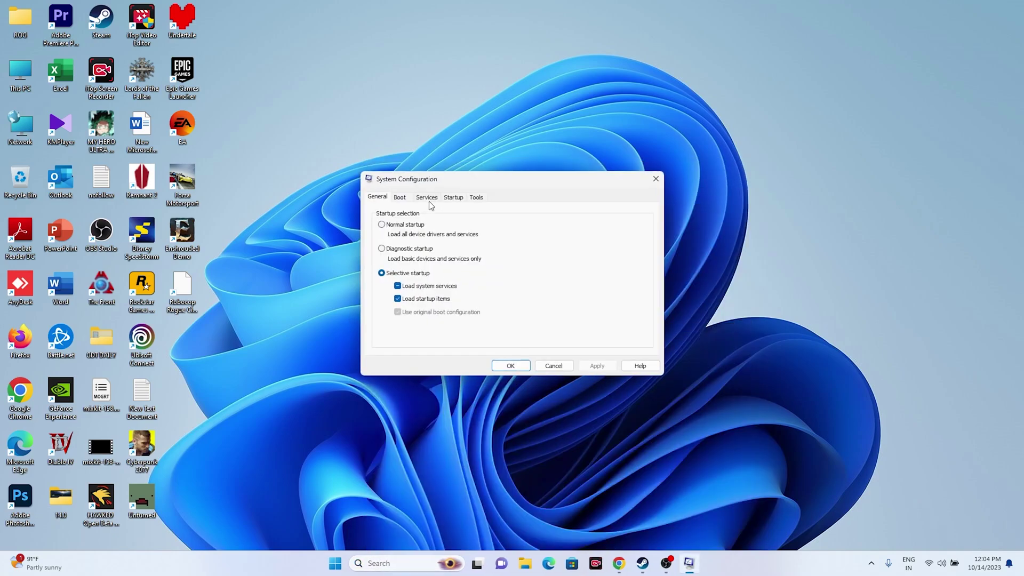
Disable all services, hide all Microsoft services, apply the changes, and exit System Configuration without restarting.
click(429, 200)
click(625, 338)
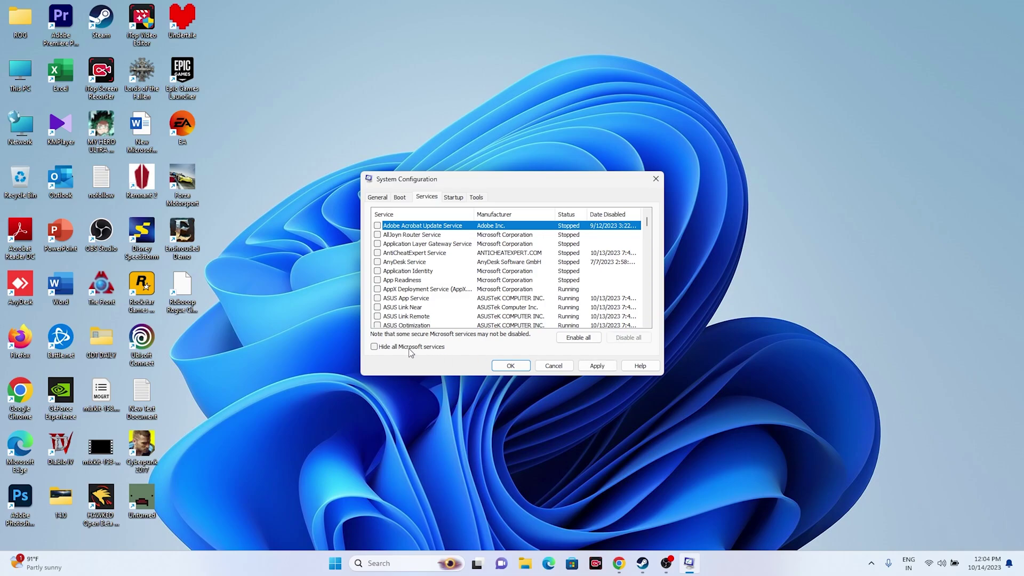
click(374, 347)
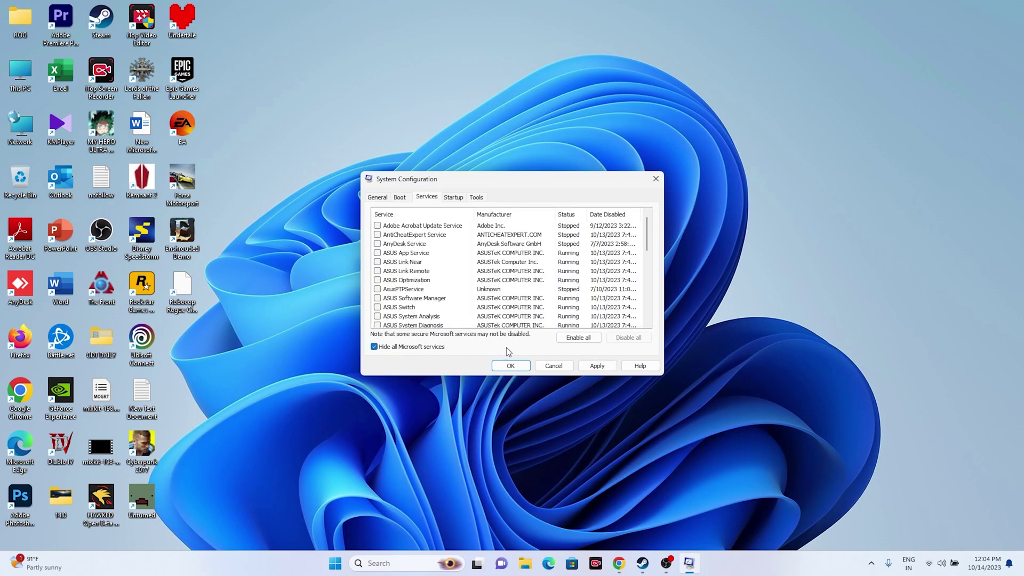
click(599, 366)
click(510, 366)
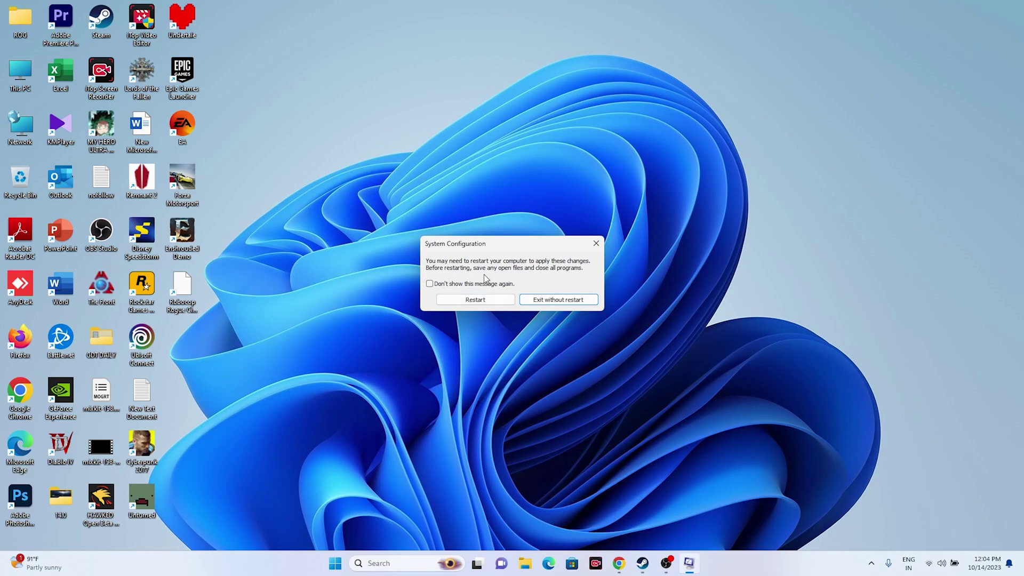
click(575, 303)
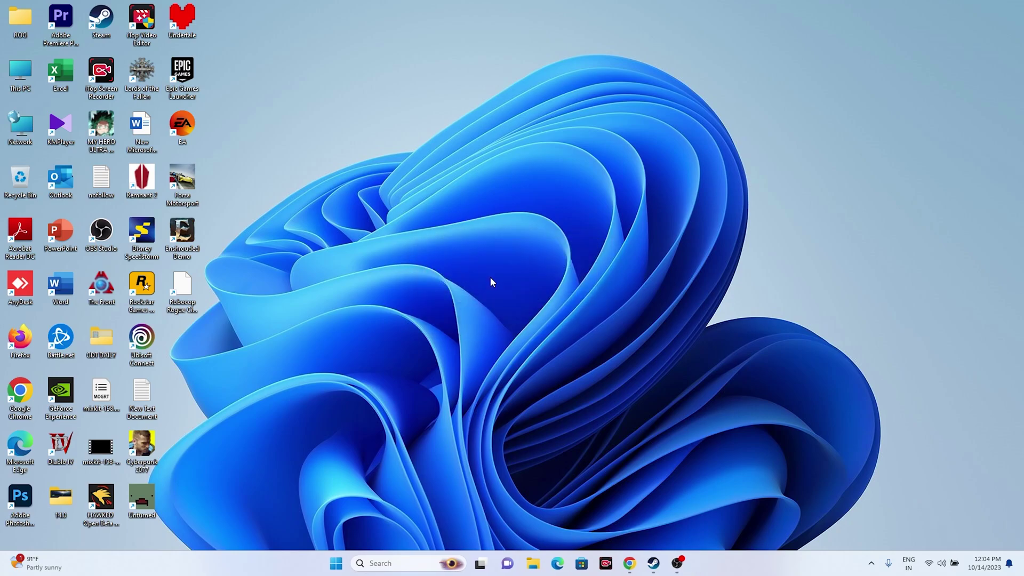
Switch to Steam, show the general properties of Lords of the Fallen, and open its launch options for editing.
click(652, 564)
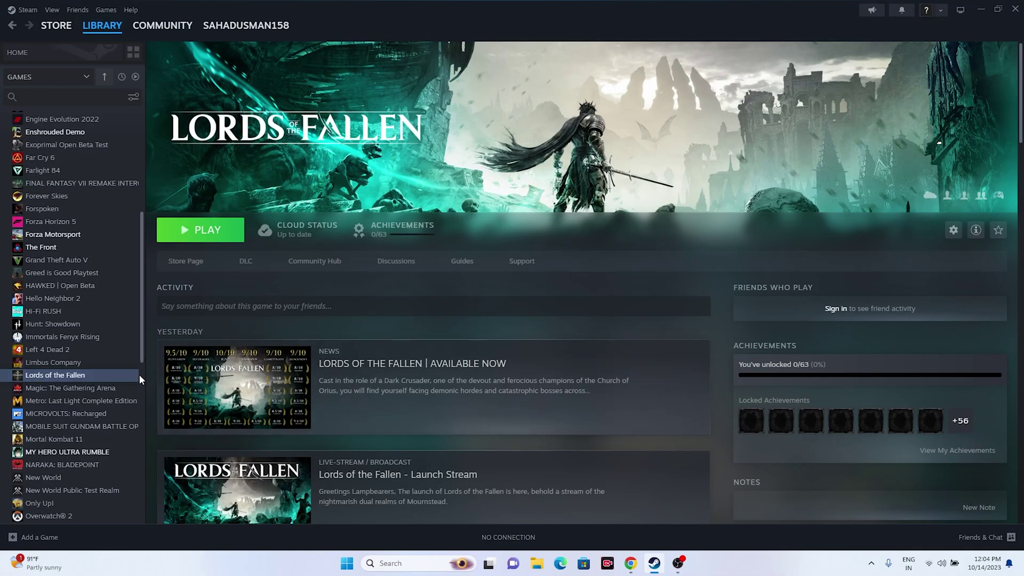
right_click(91, 379)
click(113, 460)
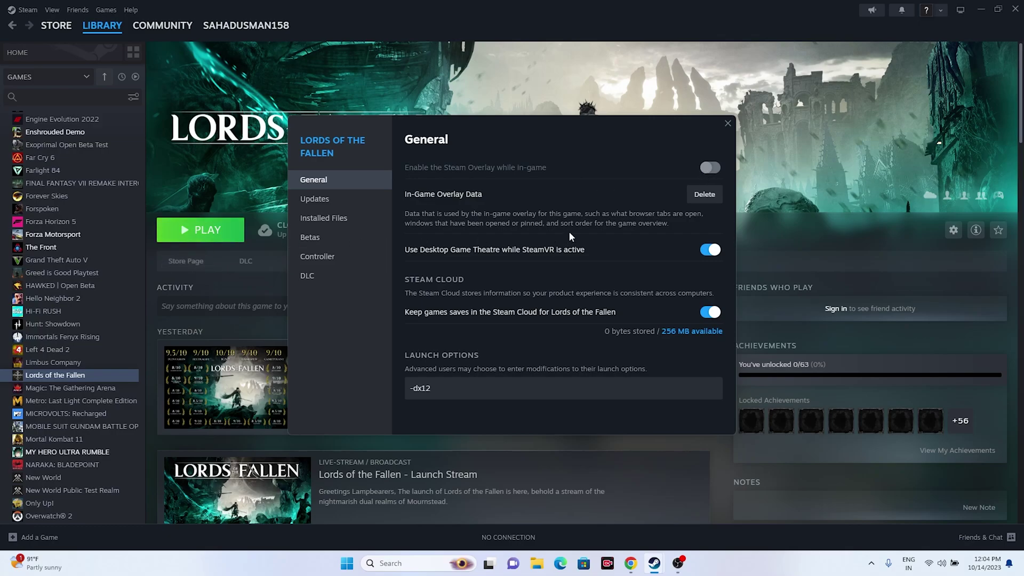
click(438, 386)
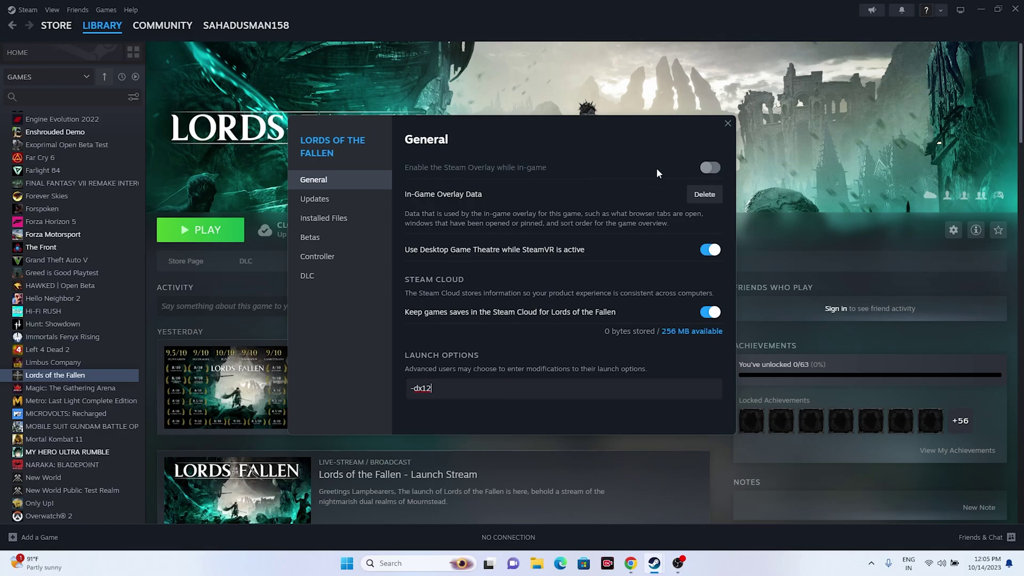
Close the Lords of the Fallen properties, minimize Steam, and open the Windows Graphics settings.
click(726, 122)
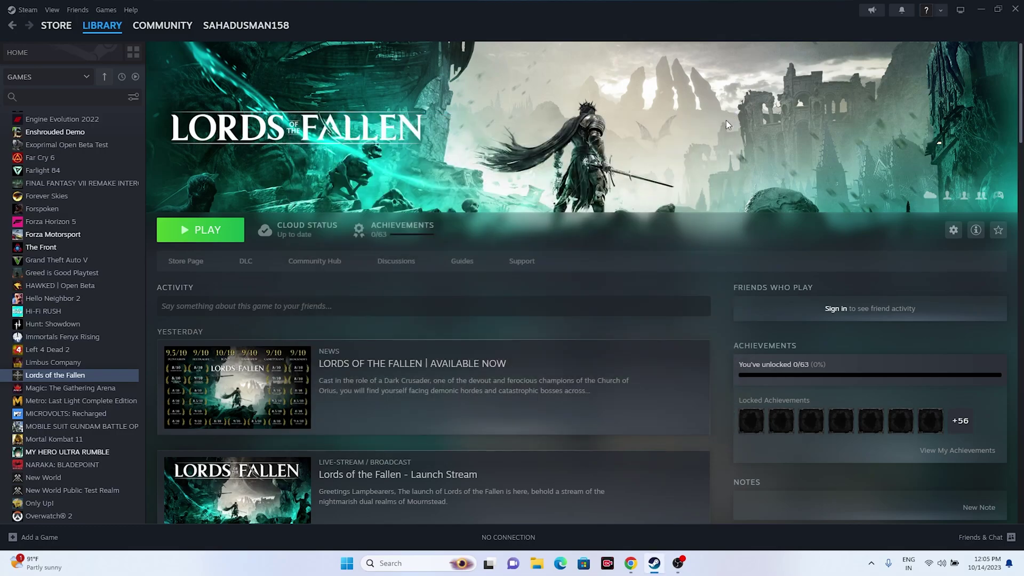
click(980, 10)
click(412, 564)
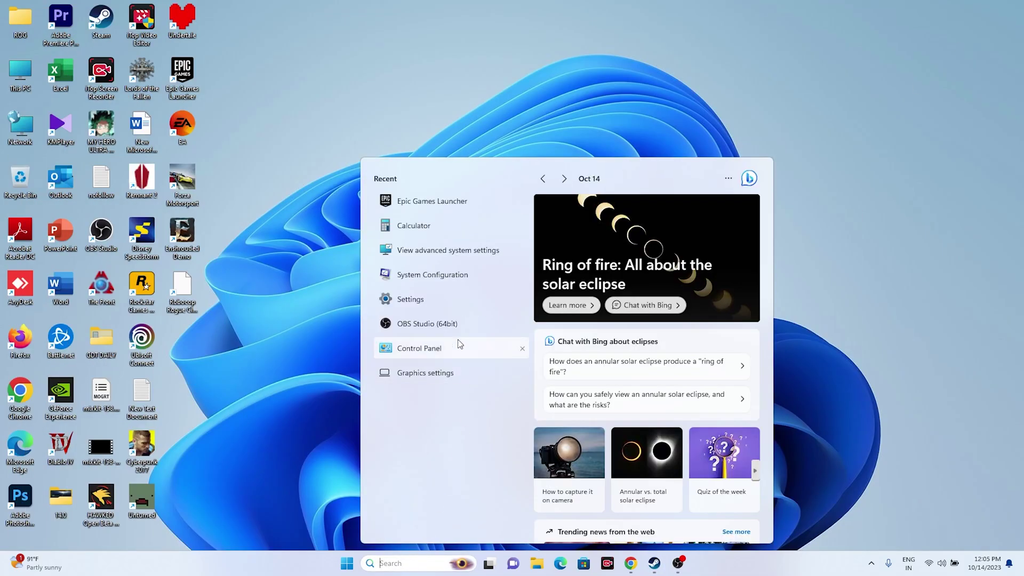
click(439, 373)
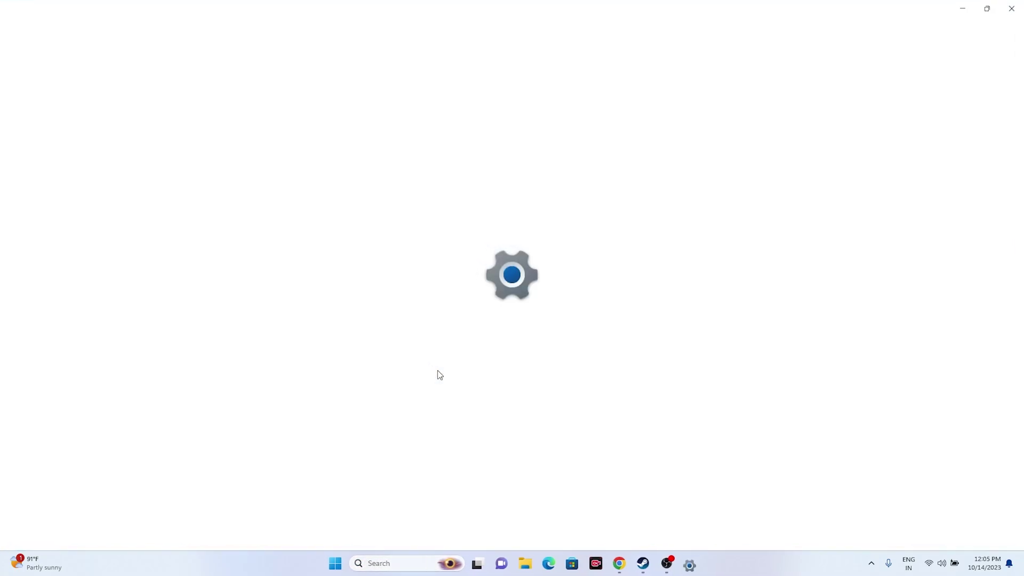
scroll(444, 260, down, 5)
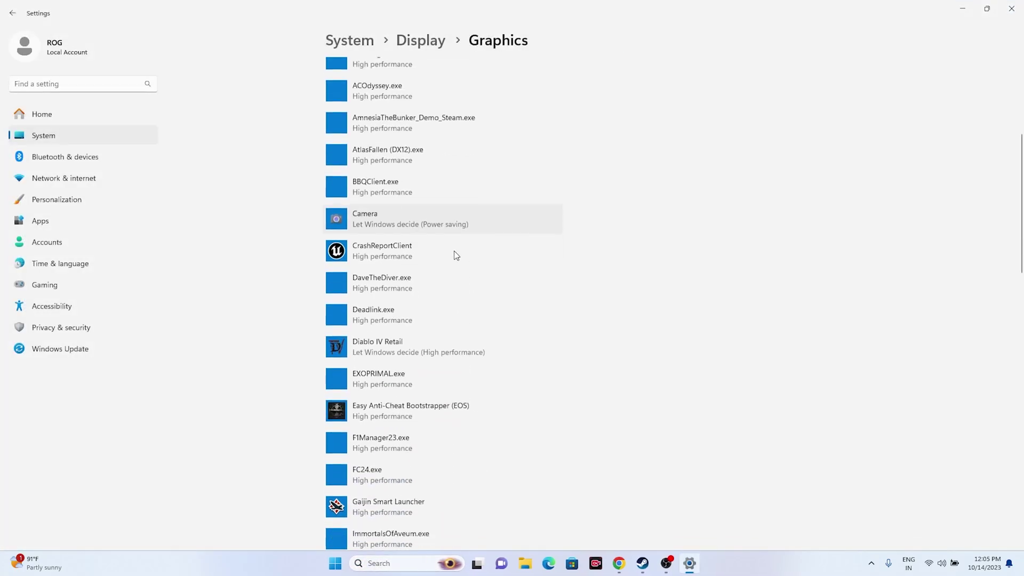
scroll(453, 254, up, 6)
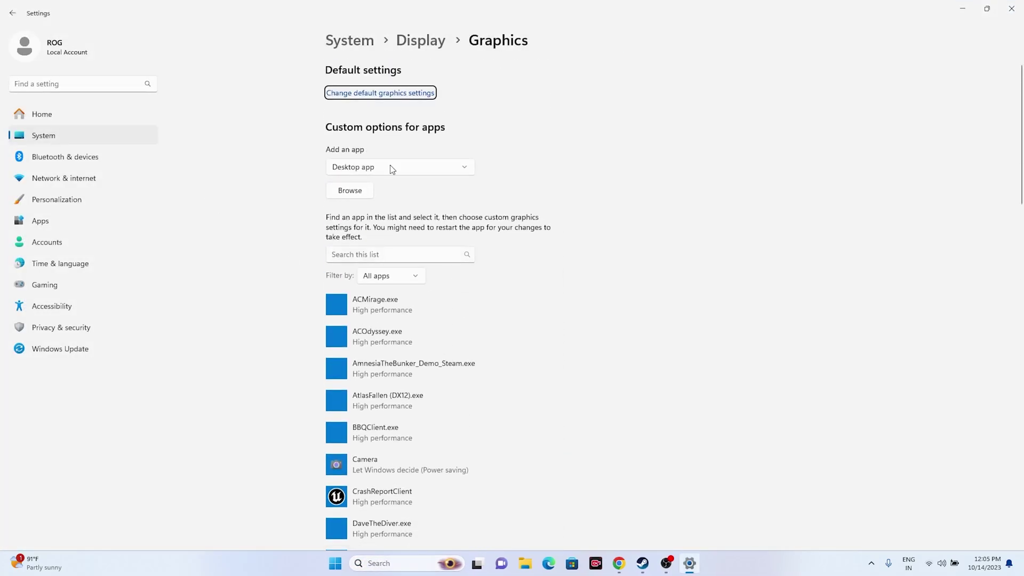
Start adding a desktop app and browse to C:\Program Files (x86)\Steam\steamapps\common.
click(350, 191)
scroll(46, 173, down, 3)
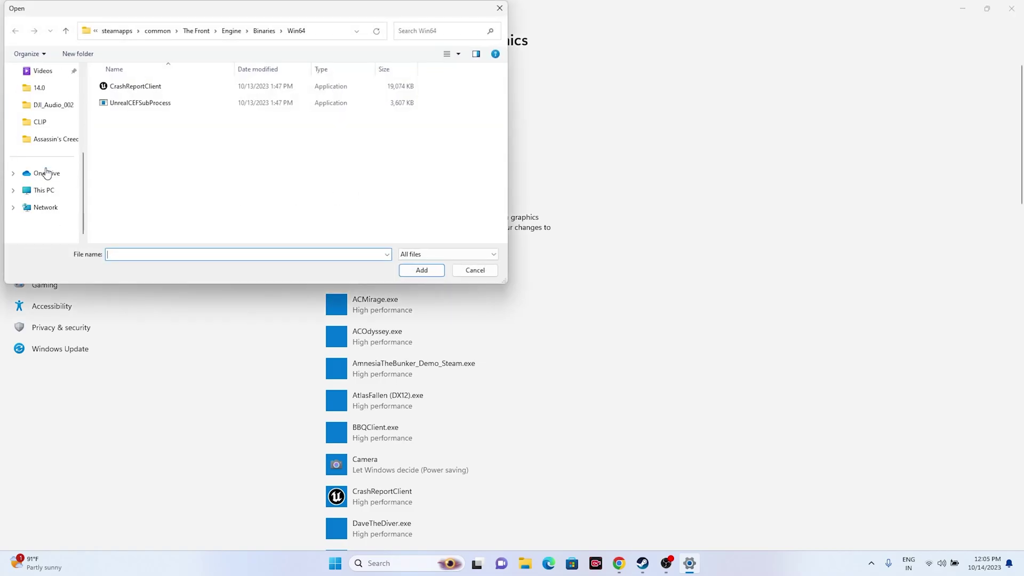
click(55, 187)
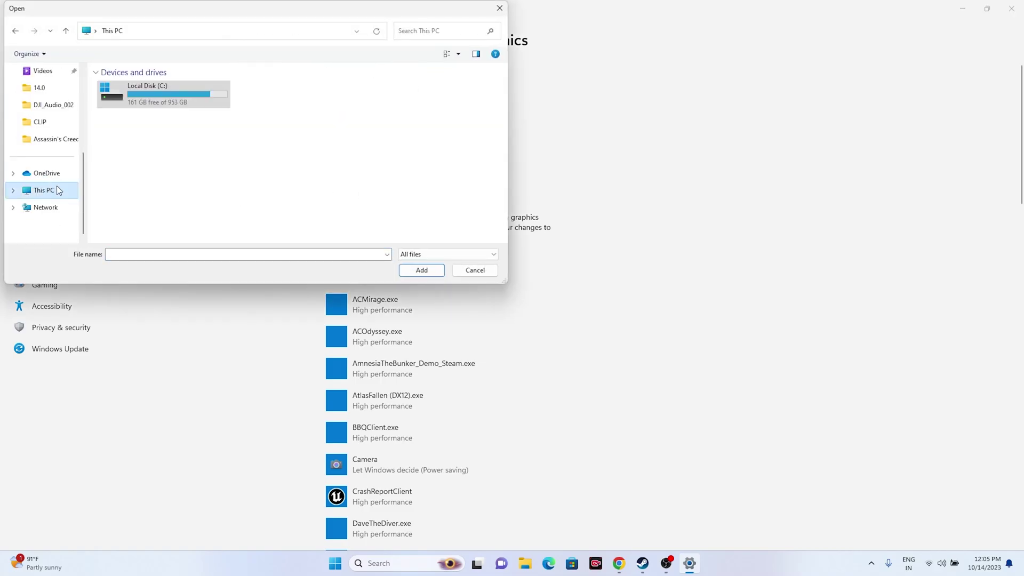
double_click(159, 92)
double_click(152, 168)
scroll(151, 170, down, 2)
scroll(151, 170, down, 2)
double_click(128, 171)
scroll(162, 163, down, 3)
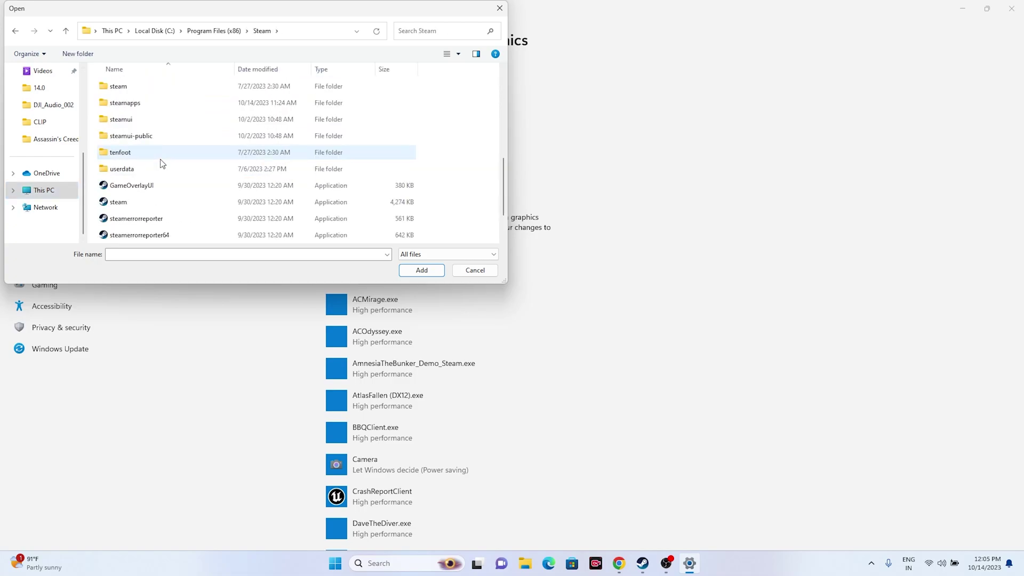
double_click(142, 103)
double_click(142, 93)
Find the Lords of the Fallen folder and add its LOTF2 application to the custom graphics list.
scroll(147, 160, down, 3)
scroll(148, 166, down, 4)
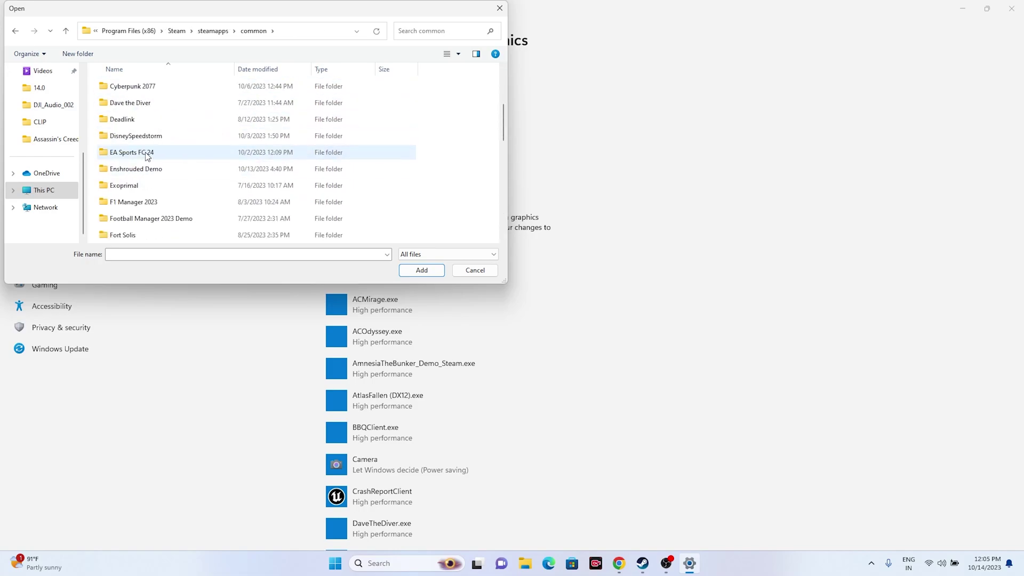
scroll(146, 176, down, 7)
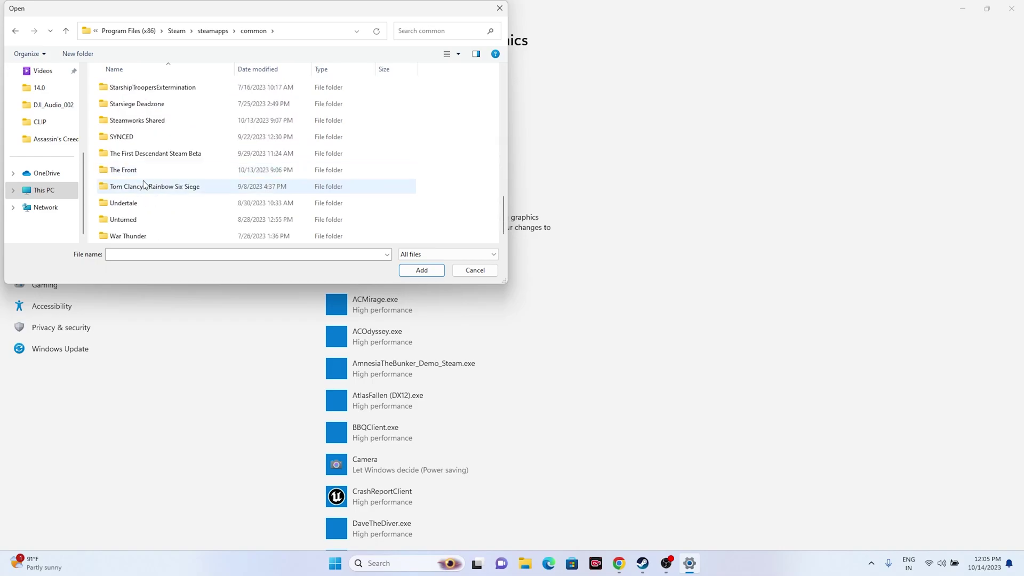
scroll(144, 183, up, 7)
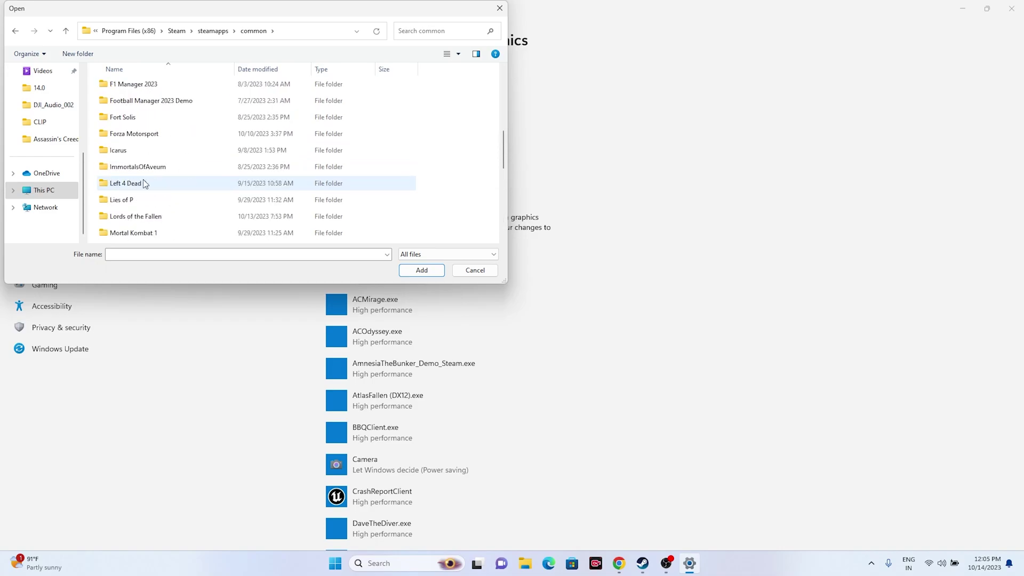
scroll(144, 183, up, 7)
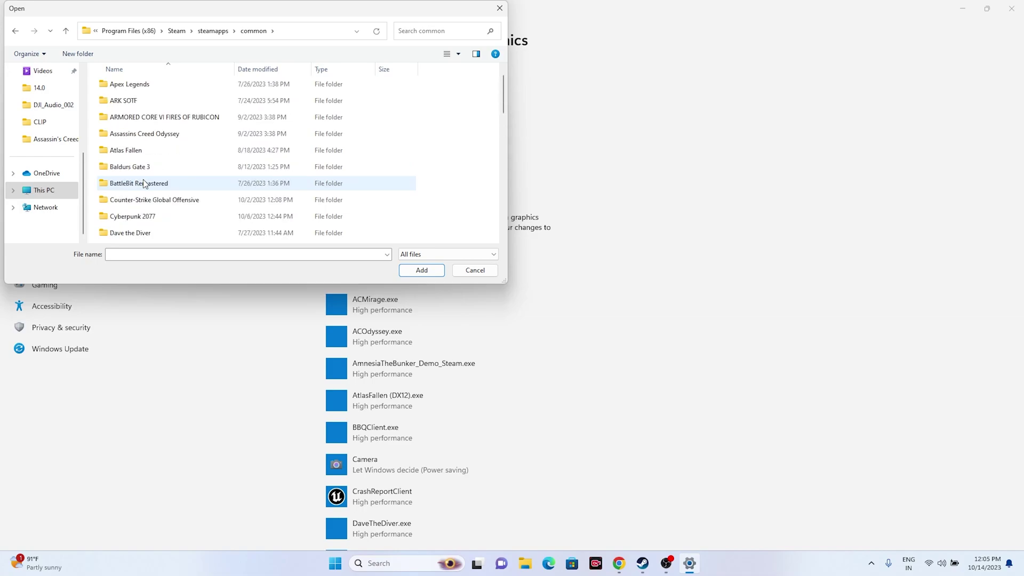
scroll(144, 183, down, 8)
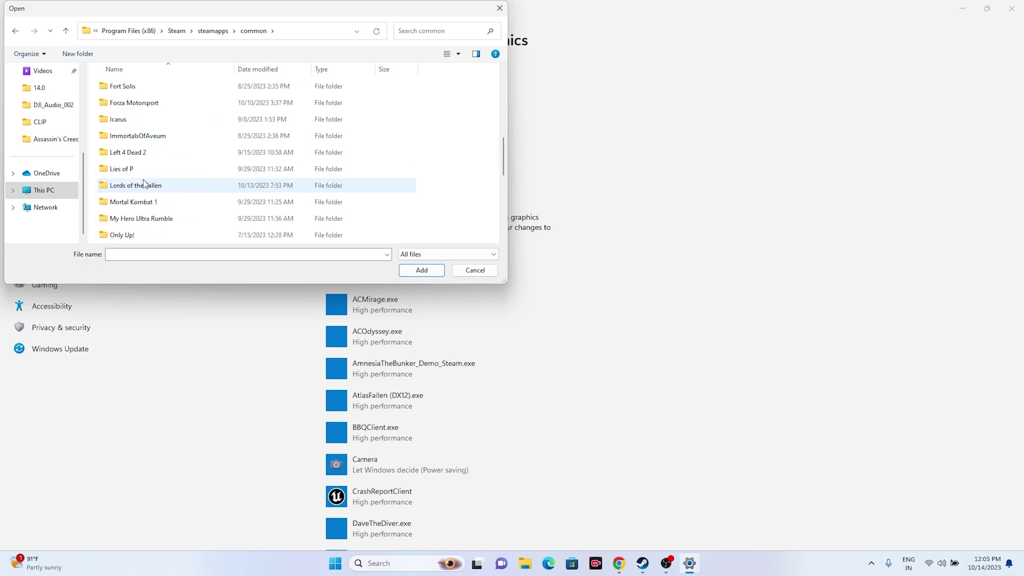
double_click(145, 185)
click(129, 134)
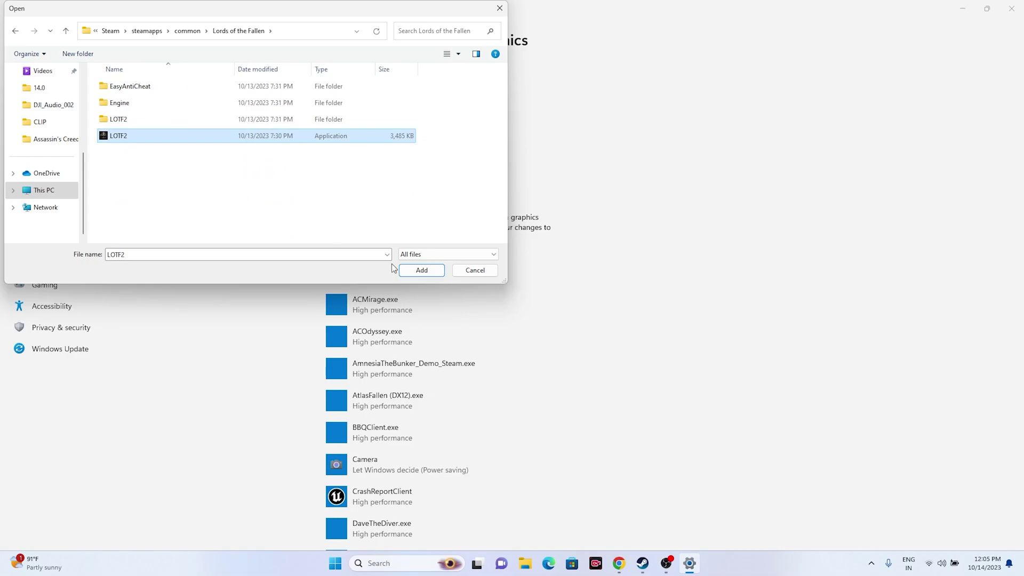
click(414, 270)
Save High performance as the graphics preference for the Lords of the Fallen Easy Anti-Cheat Bootstrapper (EOS) entry, and close Settings.
scroll(640, 221, down, 6)
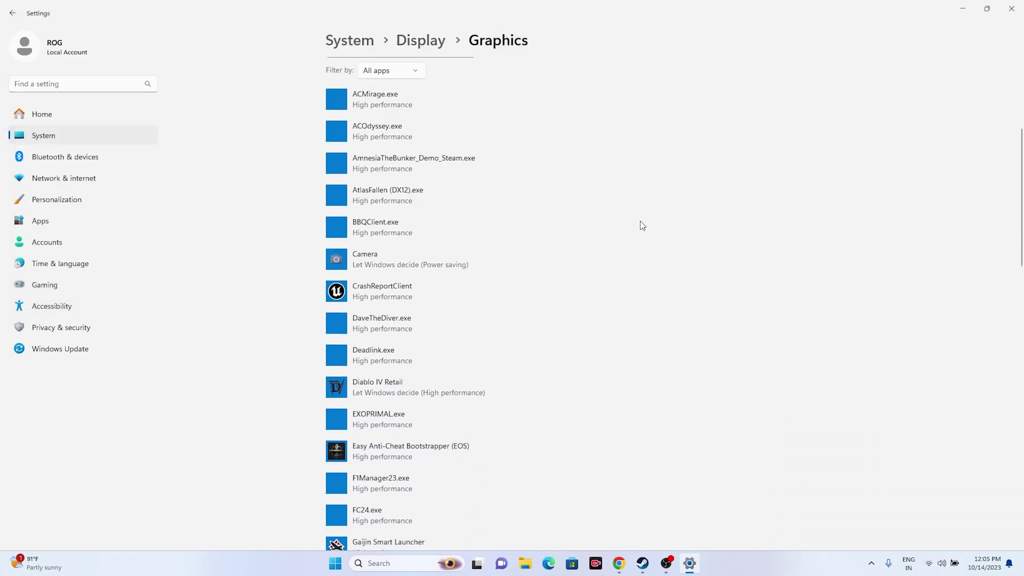
scroll(640, 225, down, 1)
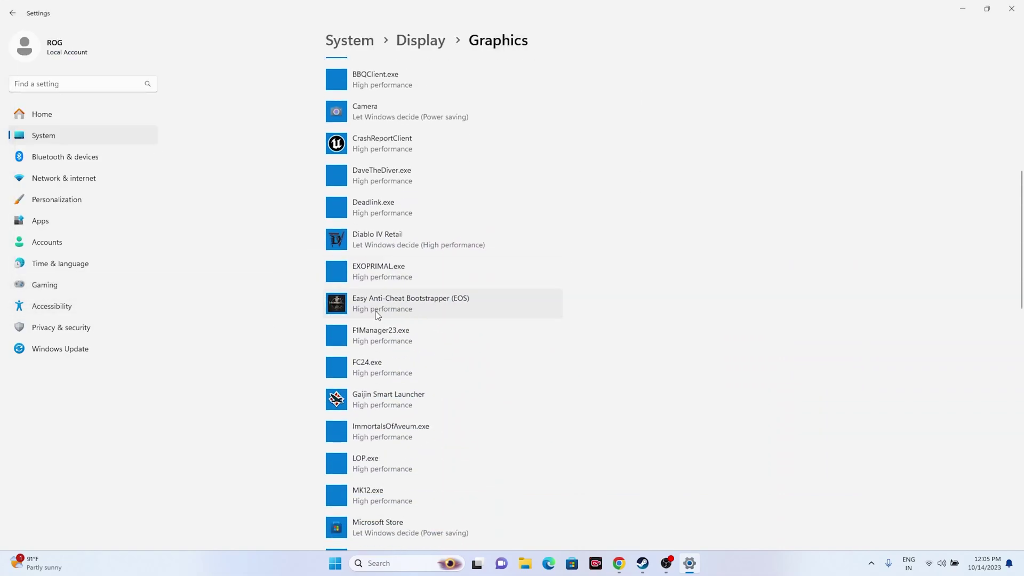
click(415, 303)
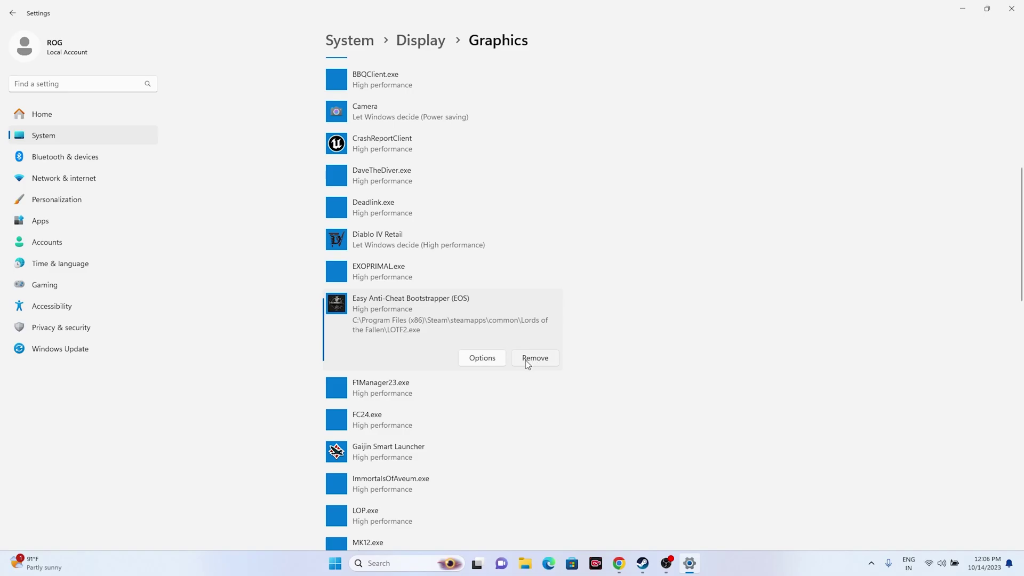
click(489, 363)
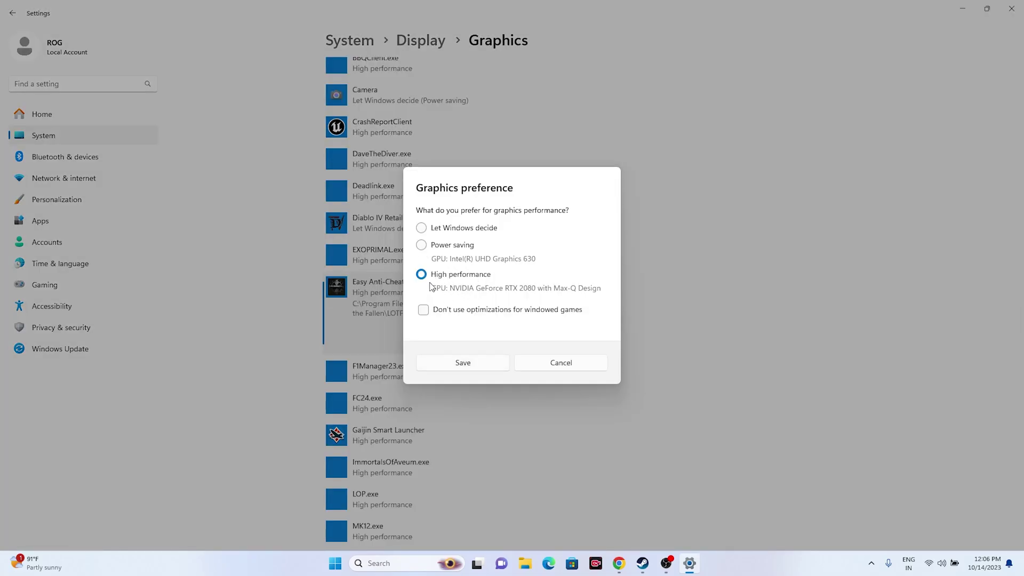
click(422, 229)
click(422, 275)
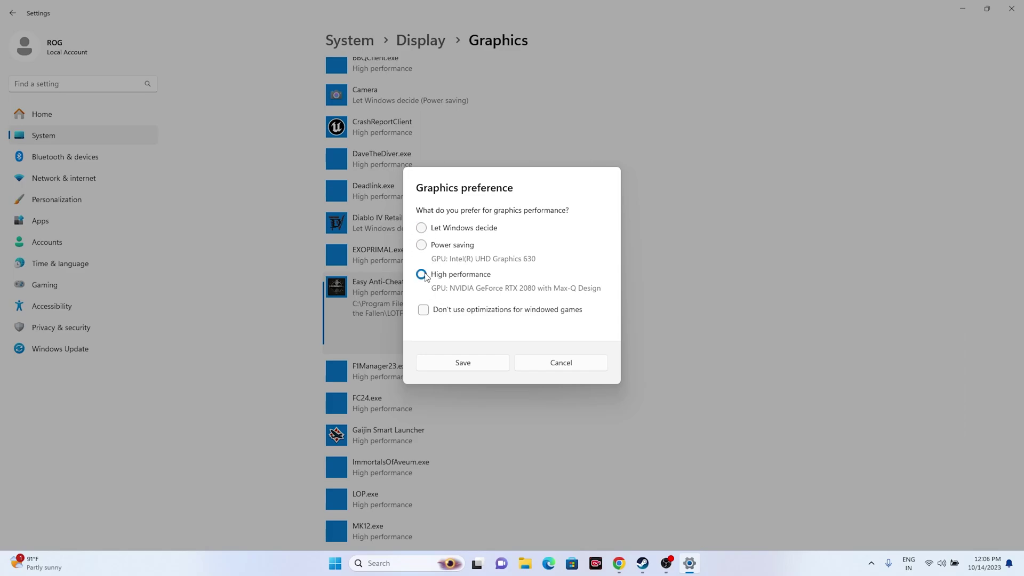
click(475, 361)
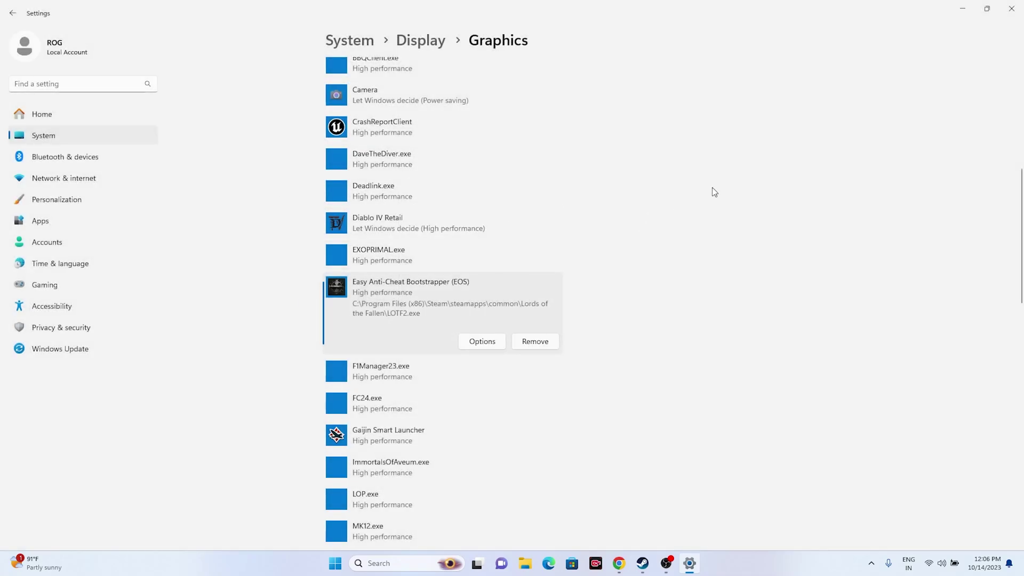
click(1011, 8)
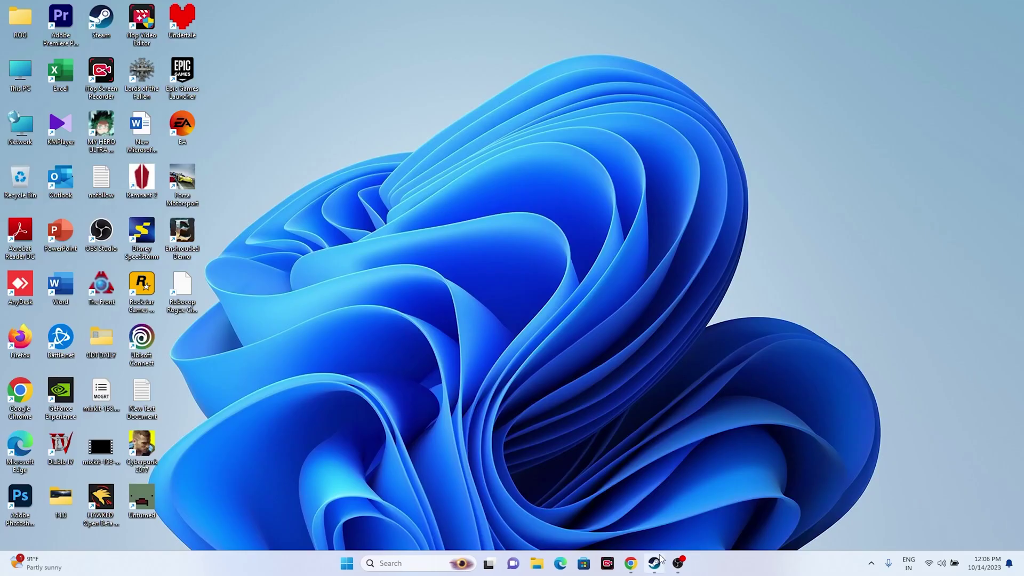
Switch to Chrome, examine the automatic and manual driver options on NVIDIA's GeForce Drivers page, decline its notifications, and reload it.
click(661, 558)
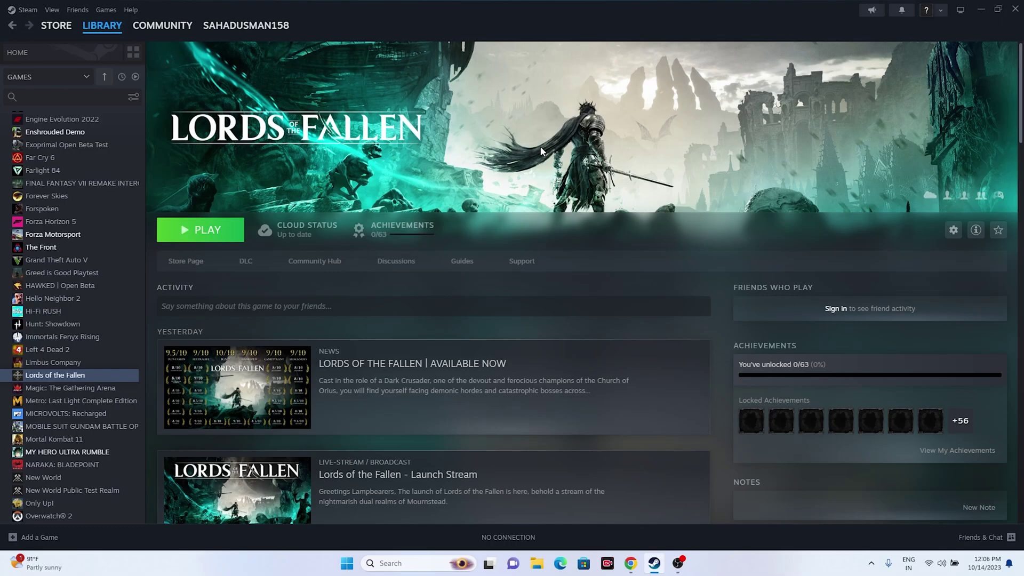
click(654, 564)
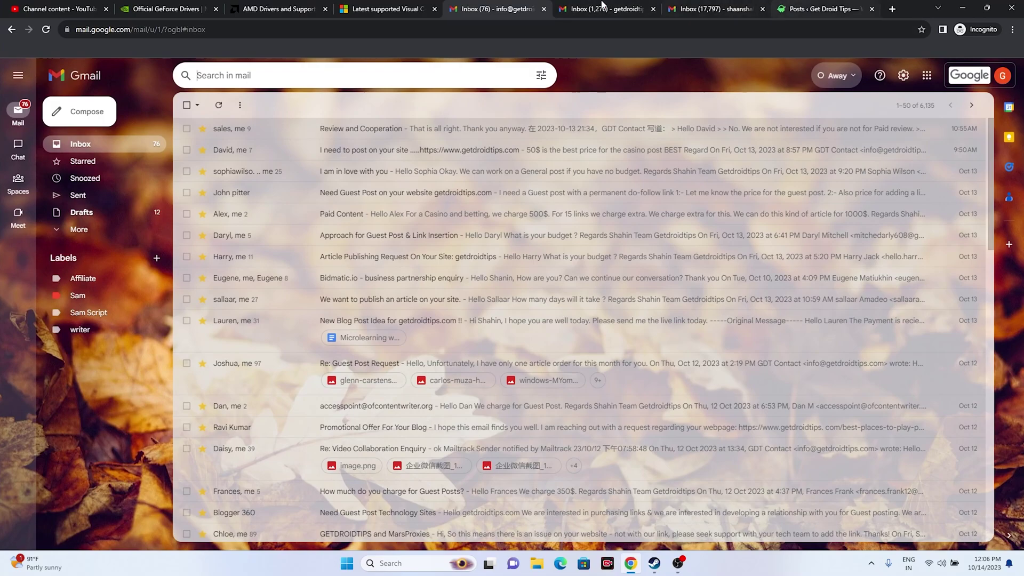
click(207, 10)
click(548, 121)
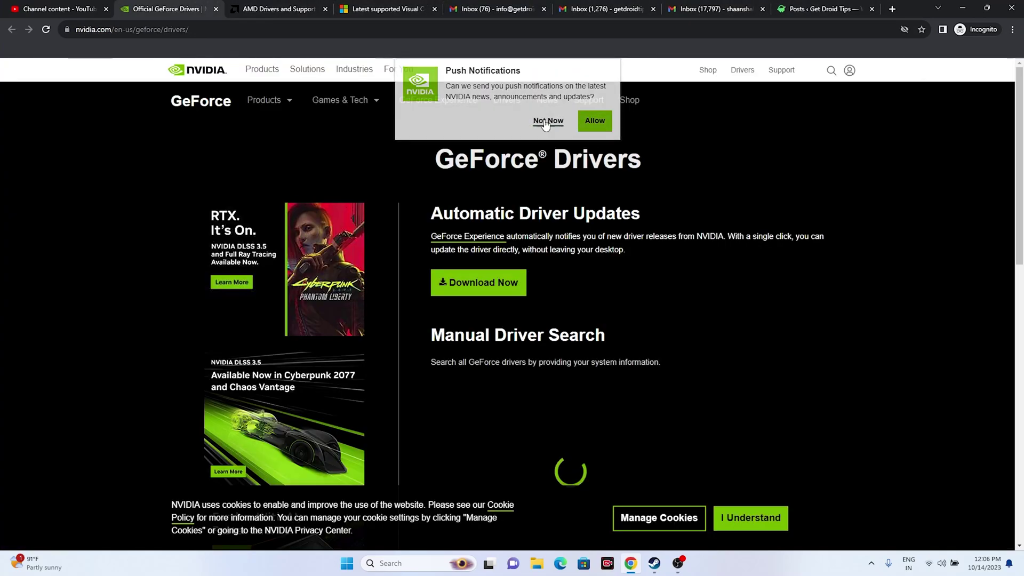
scroll(977, 168, down, 7)
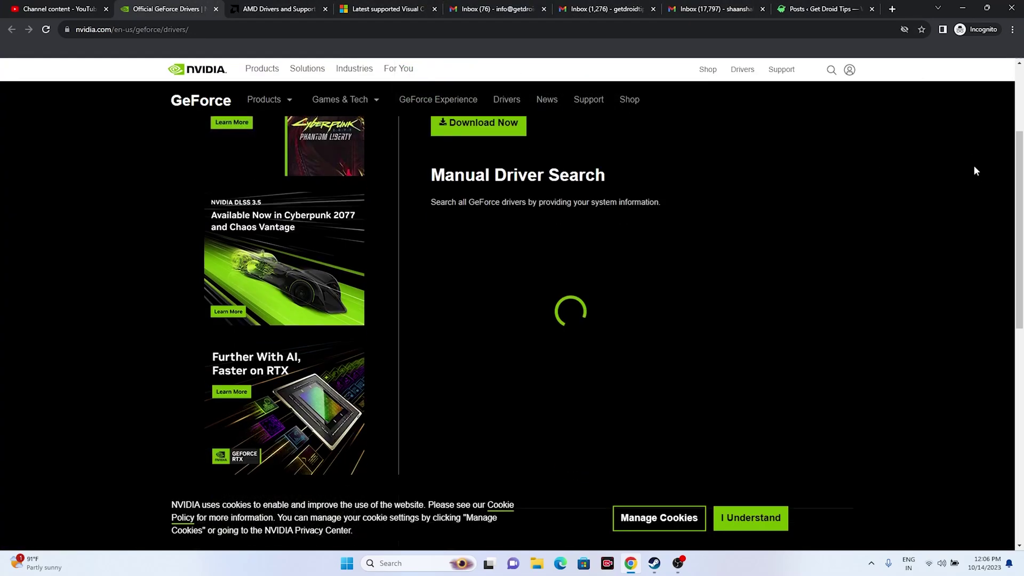
scroll(976, 169, down, 6)
scroll(976, 170, up, 10)
scroll(976, 170, up, 3)
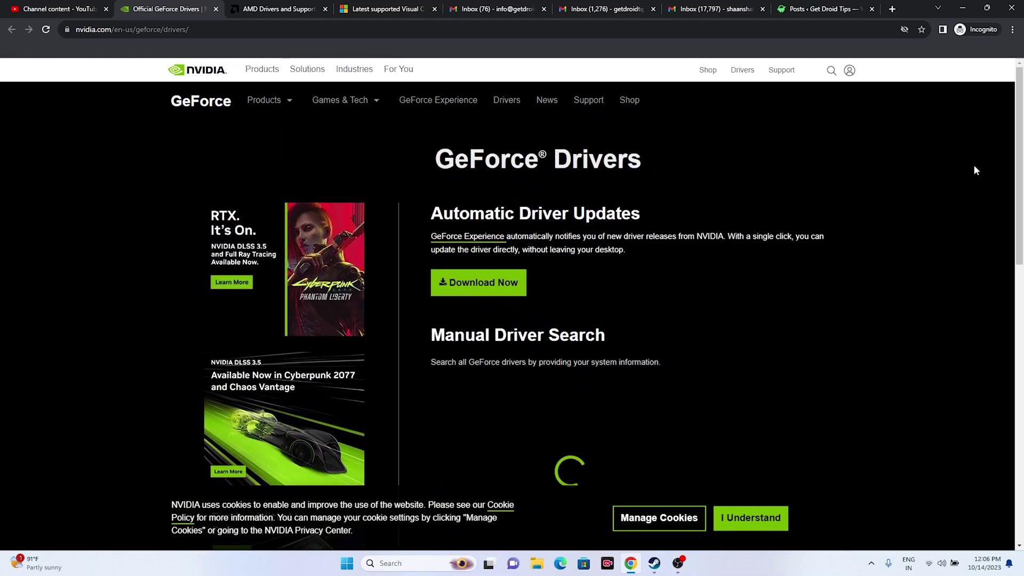
scroll(854, 162, down, 4)
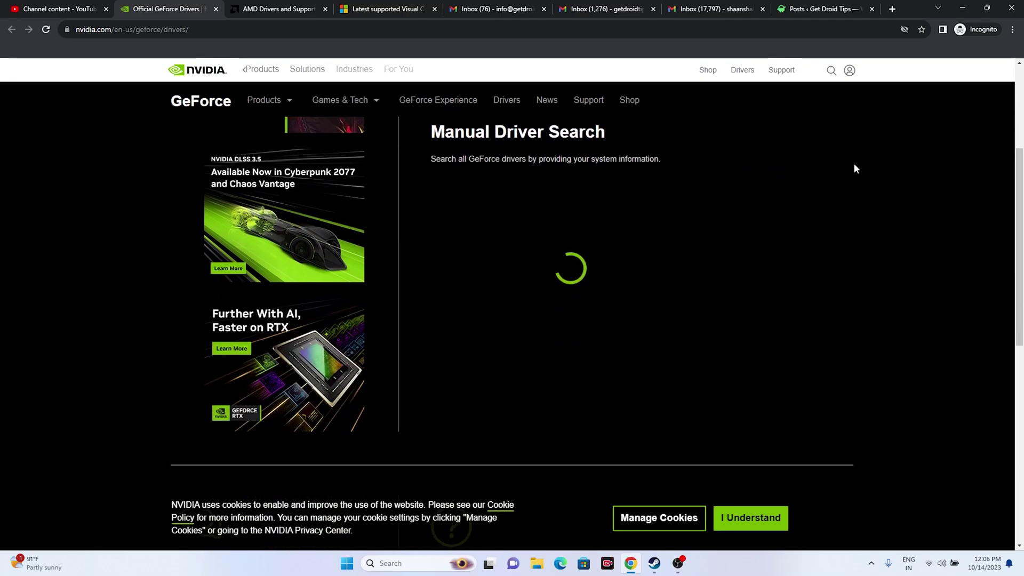
click(46, 30)
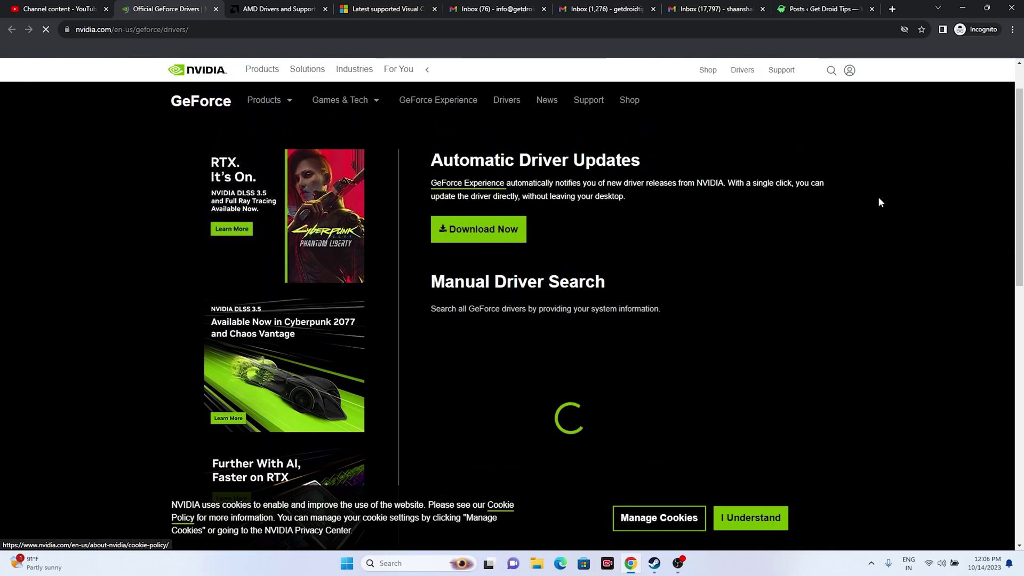
On AMD's support page, select Graphics, AMD Radeon RX 7000S Series and AMD Radeon RX 7600S, and submit the driver search.
click(280, 6)
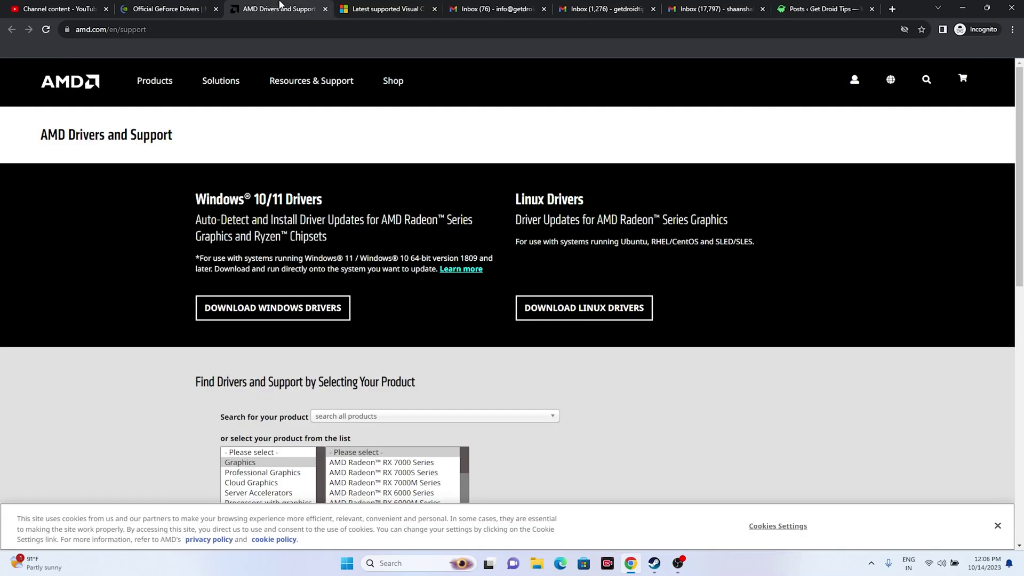
scroll(924, 256, down, 4)
click(257, 252)
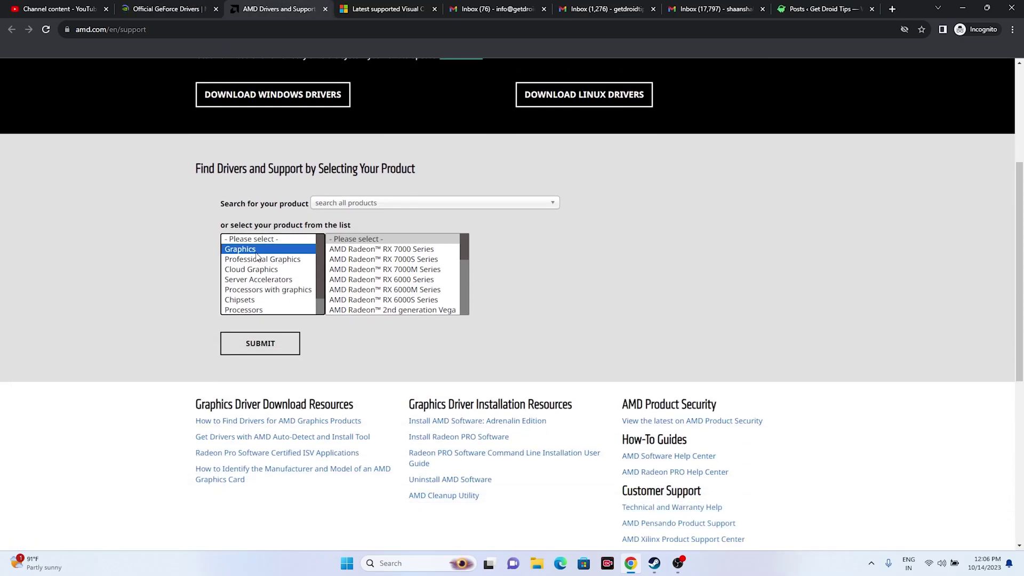
click(383, 260)
click(510, 251)
click(619, 261)
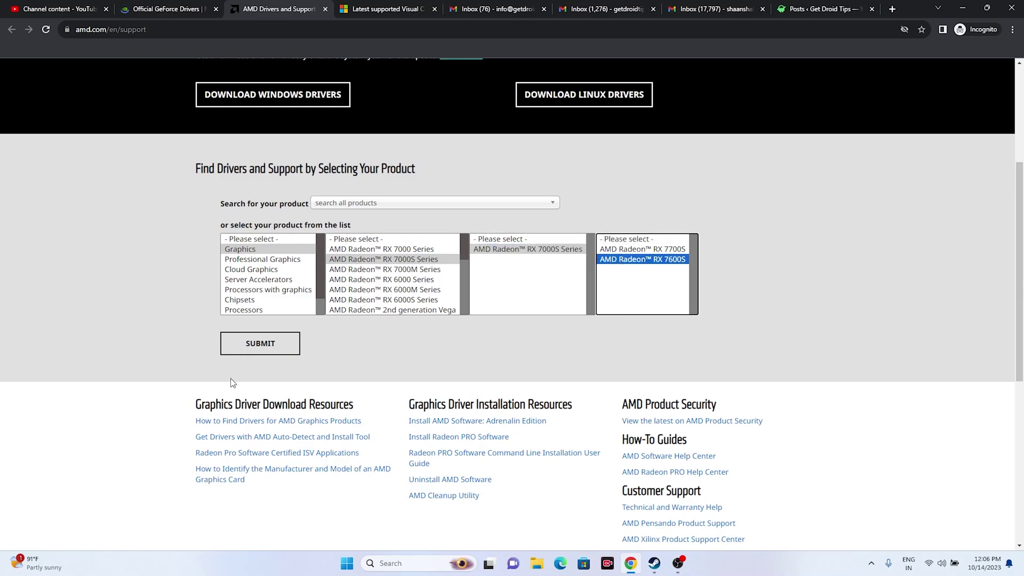
click(260, 344)
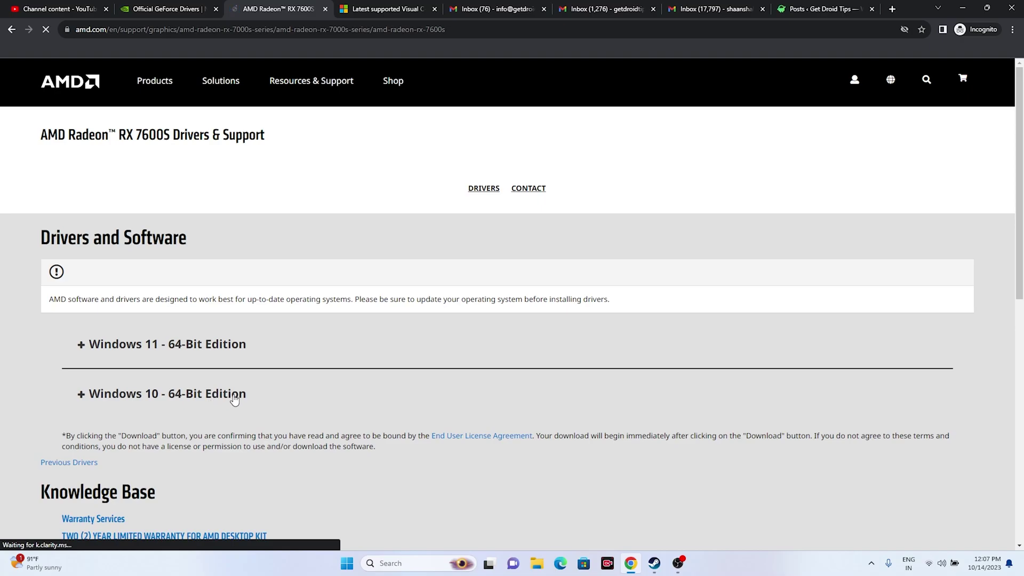
Show the Microsoft Visual C++ Redistributable page, highlight its title, and locate the download links for each architecture.
click(388, 9)
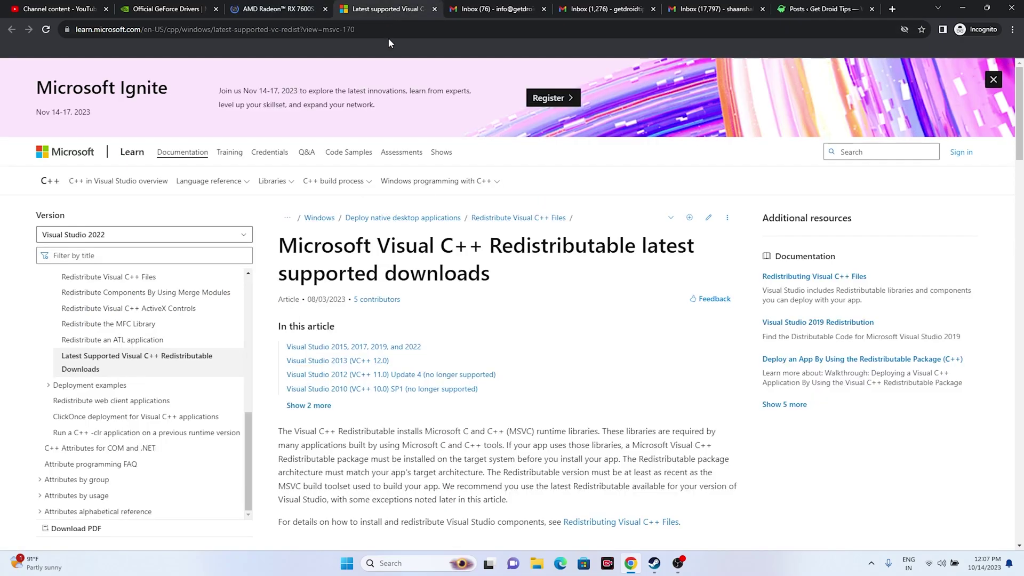
drag(493, 281, 279, 249)
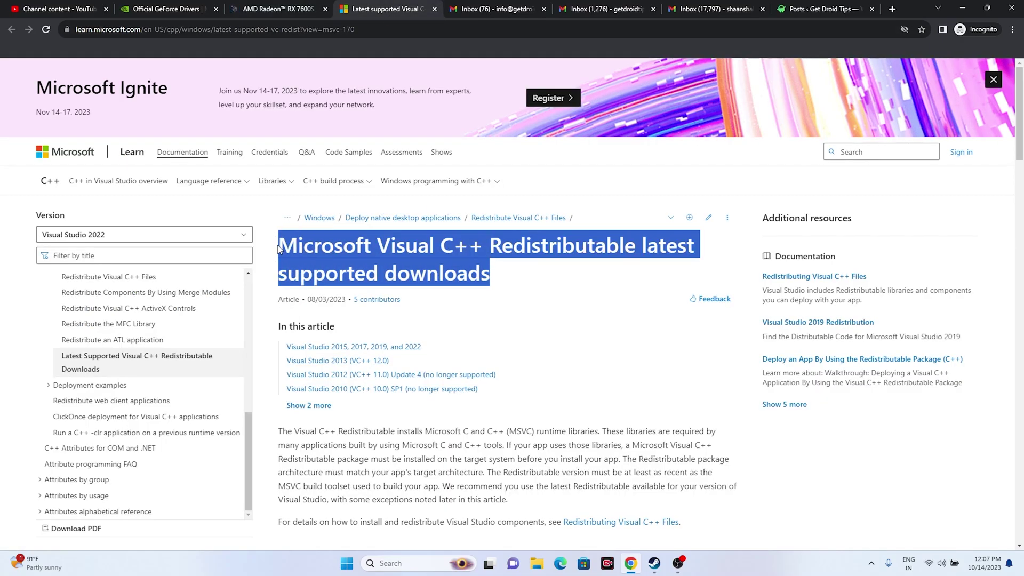
scroll(487, 275, down, 10)
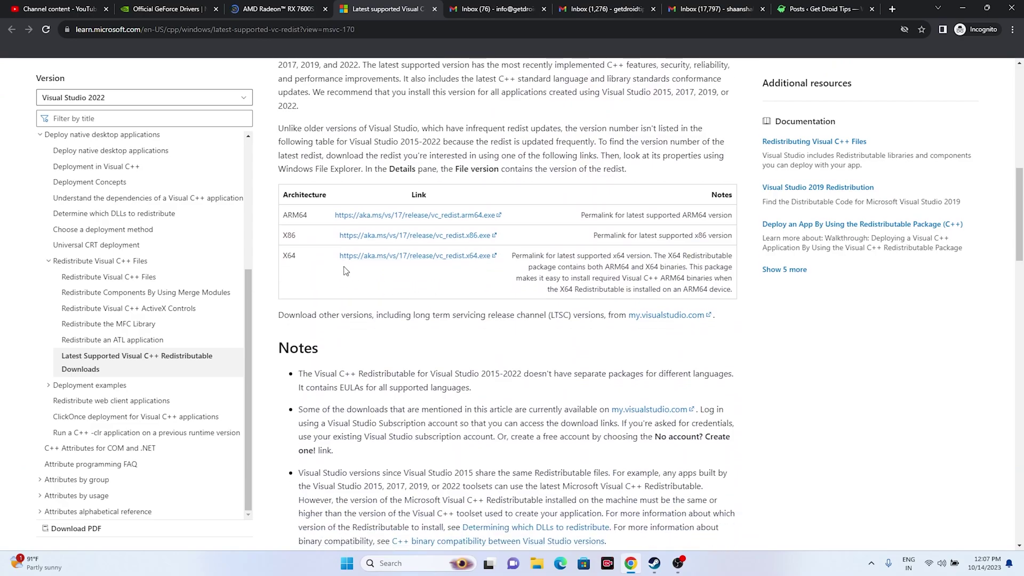
Highlight the X64 and X86 entries in the Visual C++ Redistributable download table, and minimize the browser.
drag(288, 258, 302, 260)
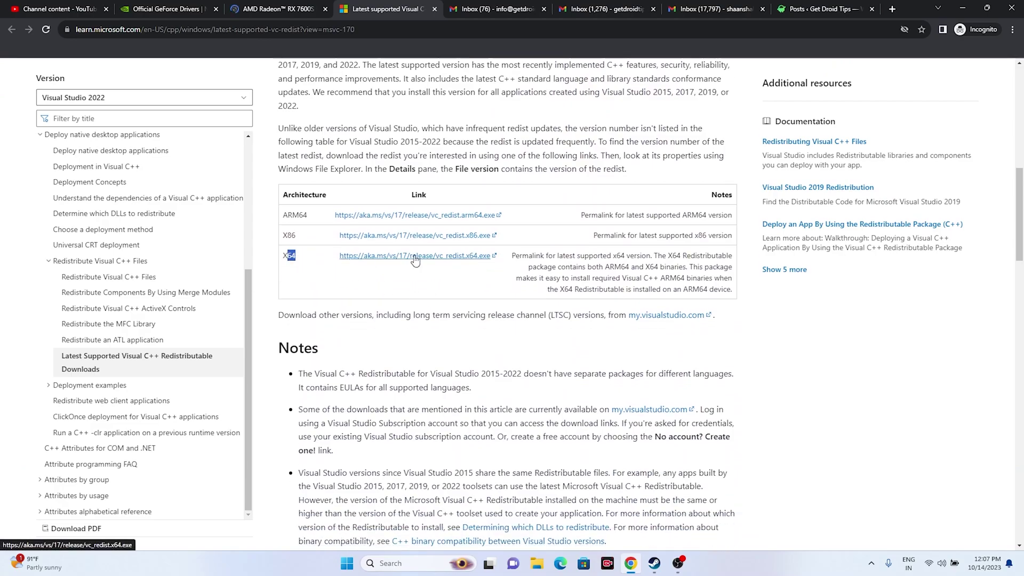
drag(287, 238, 319, 240)
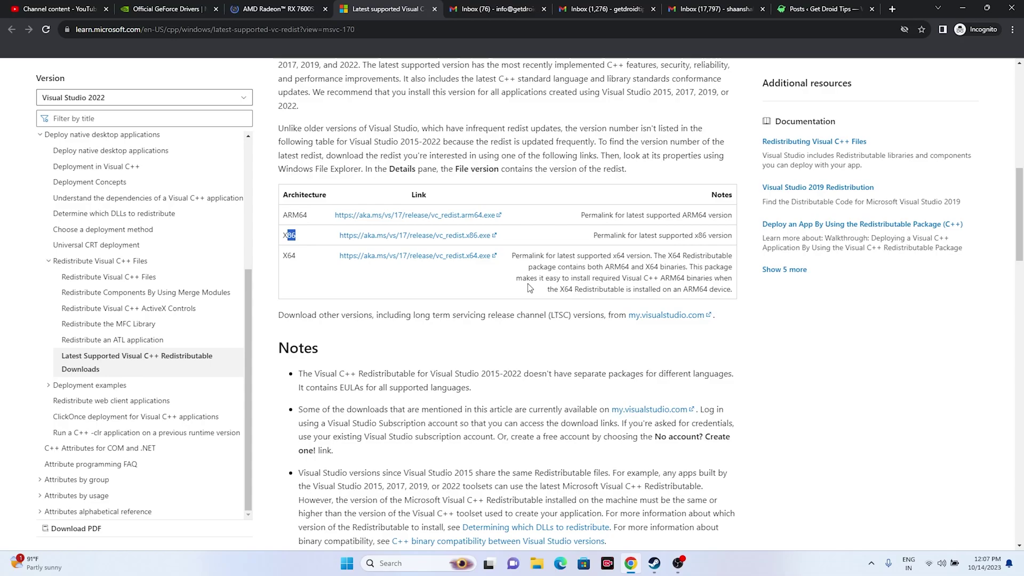
click(962, 9)
Show the management options for Lords of the Fallen in the Steam library, and minimize Steam.
right_click(65, 377)
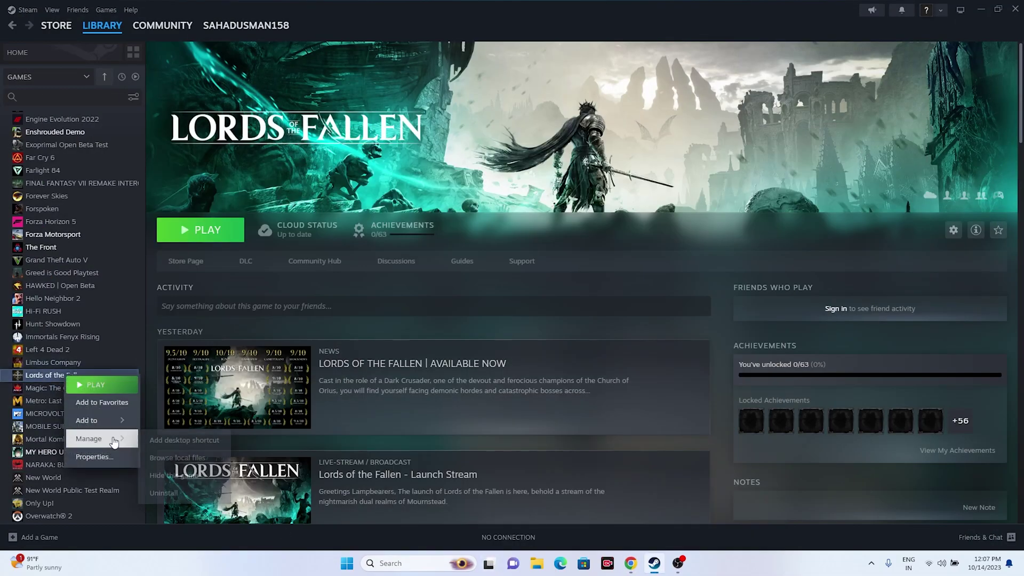
click(624, 451)
click(536, 563)
click(59, 374)
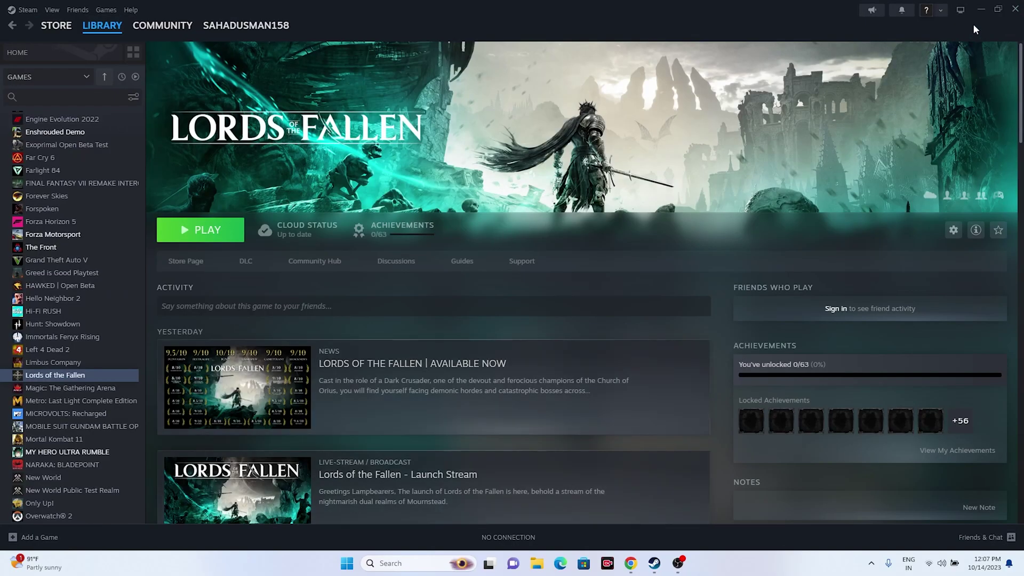
click(977, 11)
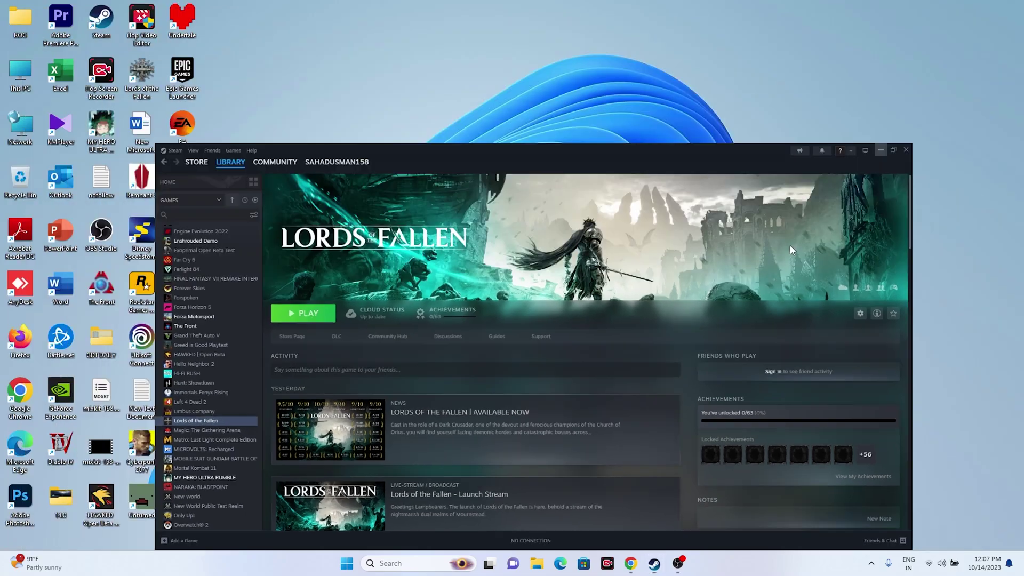
From Windows' advanced system settings, open the Virtual Memory settings and choose a custom paging file size for drive C.
click(426, 566)
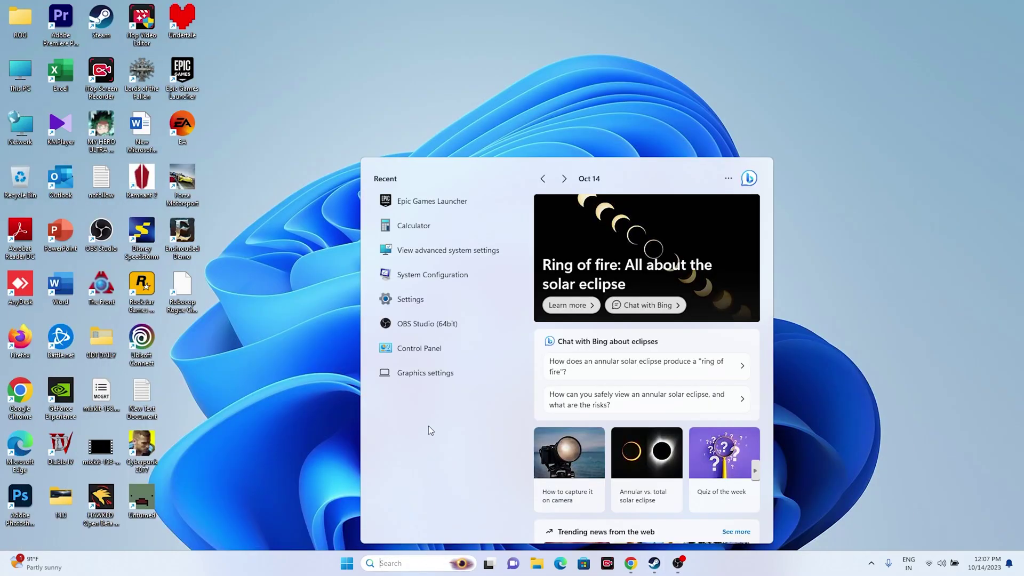
click(449, 250)
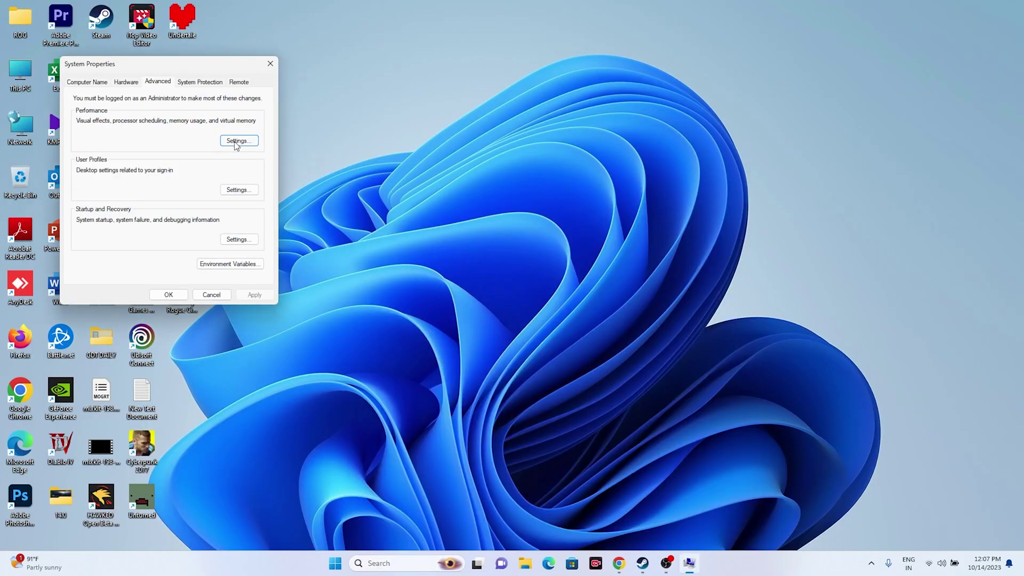
click(236, 141)
click(138, 122)
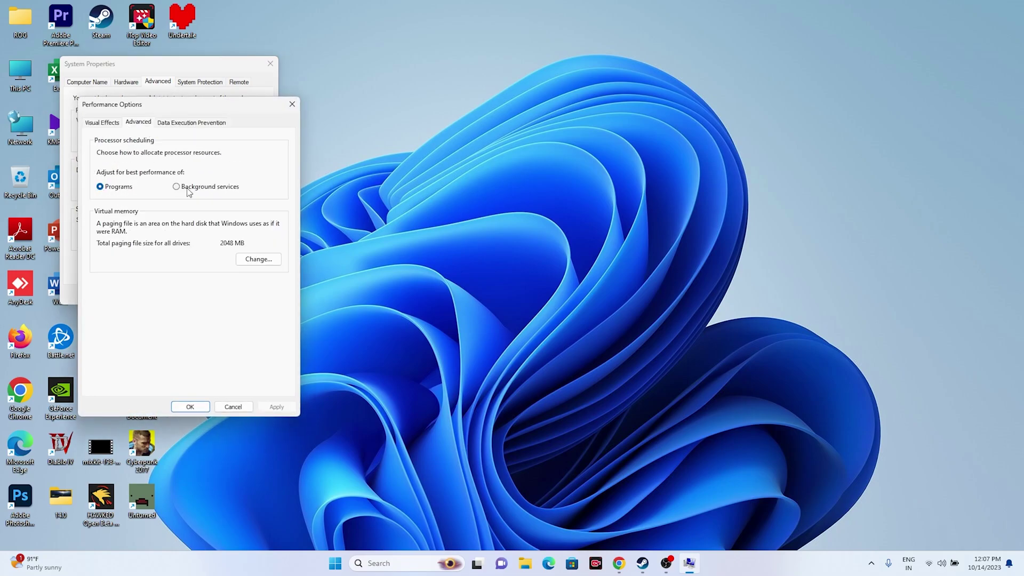
click(260, 260)
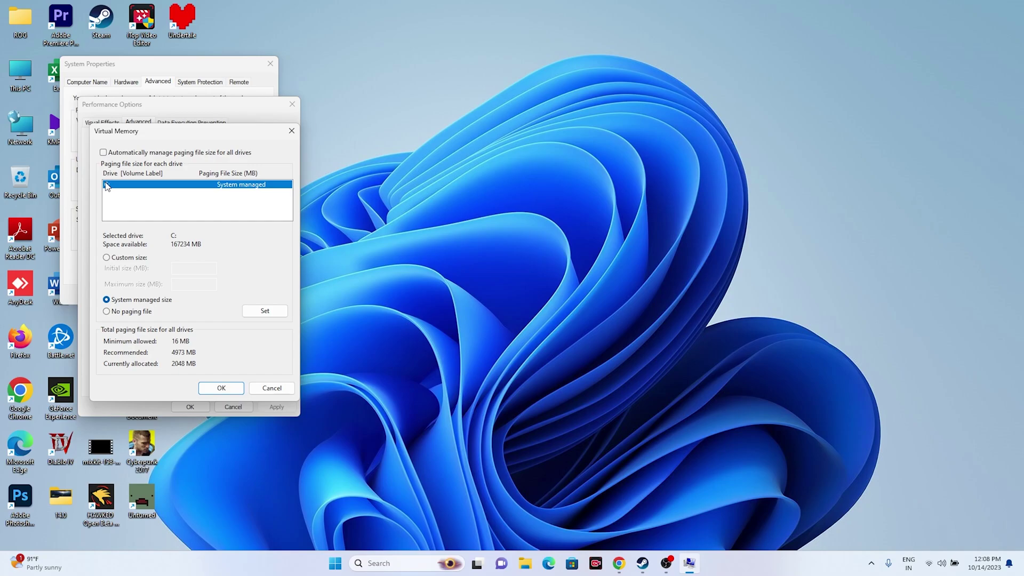
click(106, 258)
click(185, 269)
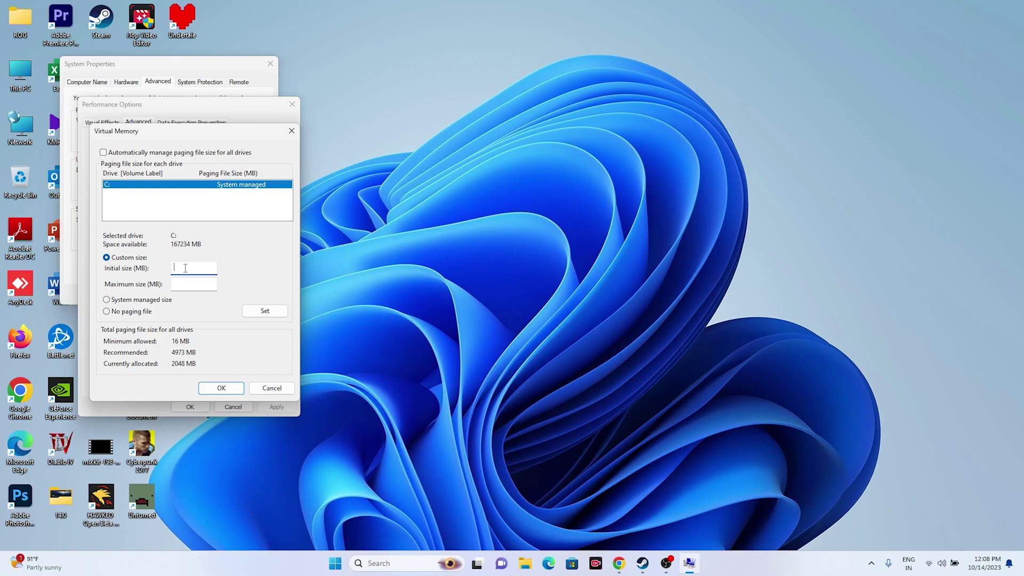
click(183, 290)
Switch to Calculator and compute 32 × 1024 to convert the RAM size to megabytes.
click(408, 564)
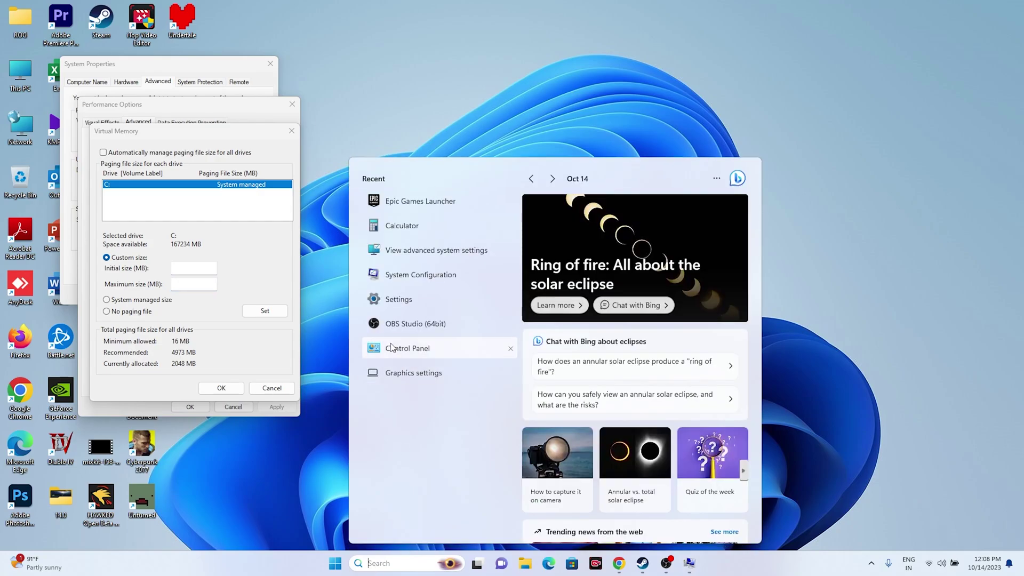
click(402, 225)
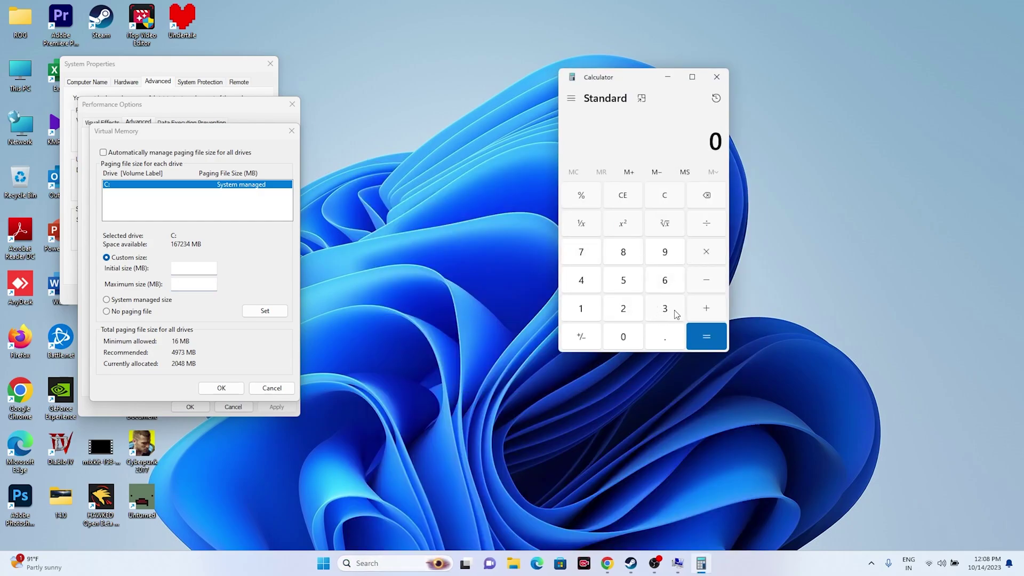
click(667, 310)
click(641, 313)
click(698, 262)
click(592, 315)
click(611, 328)
click(618, 312)
click(582, 282)
click(706, 337)
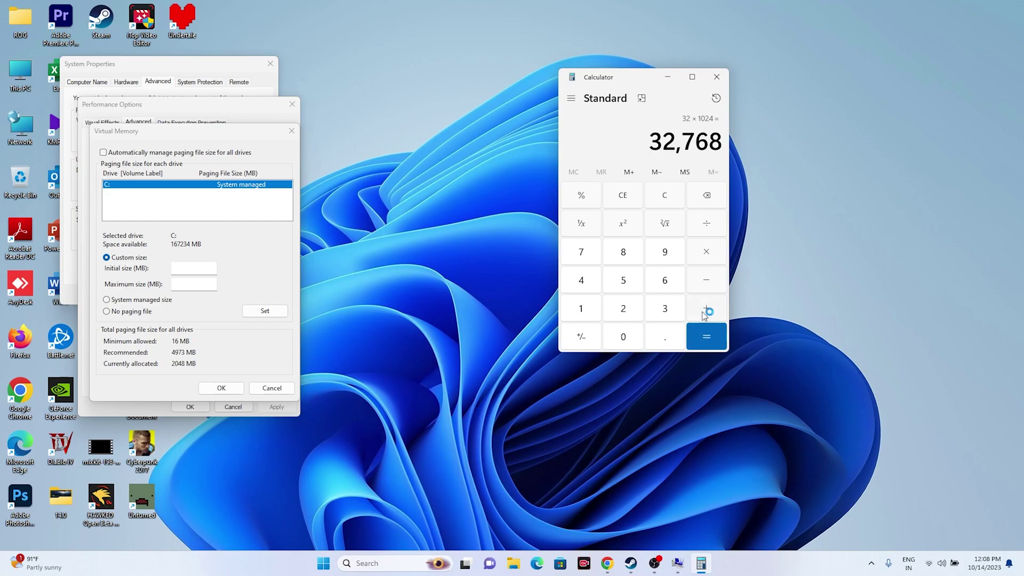
Multiply the calculated RAM size by 1.5 and copy the result, 49152 MB, into the paging file's initial size.
click(708, 258)
click(594, 307)
click(670, 343)
click(624, 279)
click(703, 340)
right_click(729, 146)
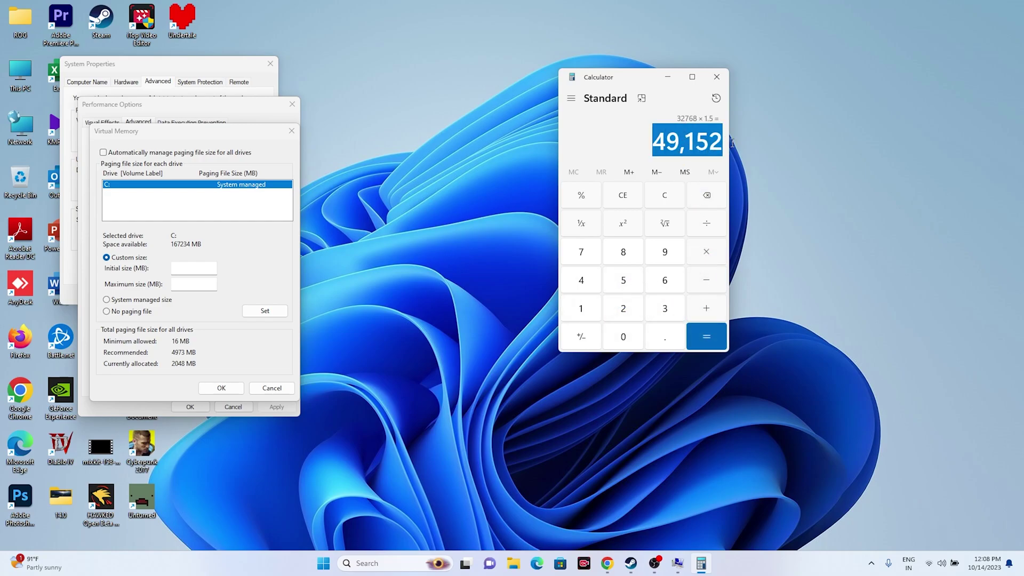
click(757, 151)
right_click(196, 271)
click(215, 316)
click(211, 285)
Clear Calculator and compute 32 × 1024 again as the basis for the maximum paging file size.
click(619, 198)
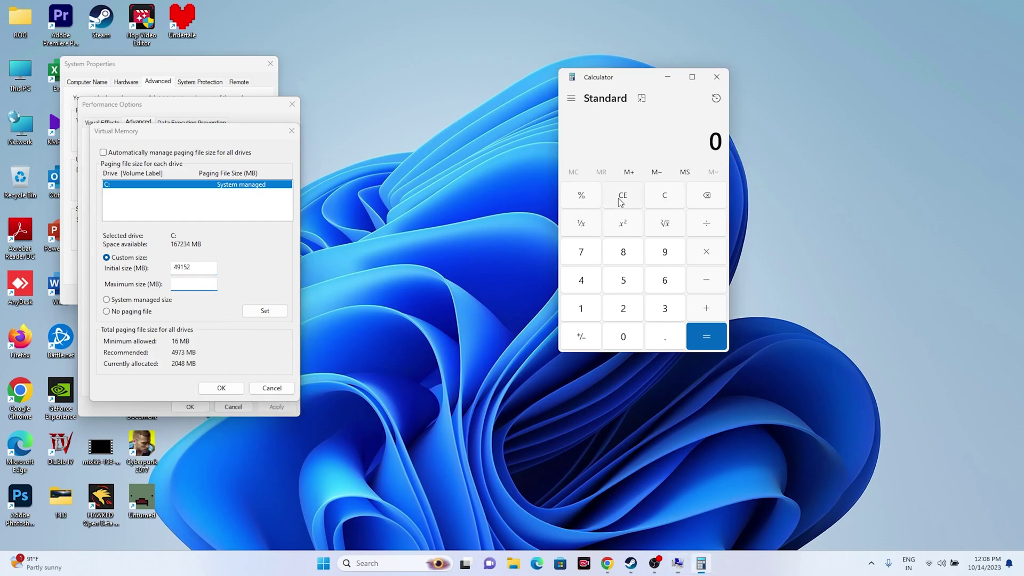
click(666, 312)
click(630, 317)
click(695, 259)
click(582, 314)
click(618, 334)
click(622, 312)
click(582, 280)
click(665, 311)
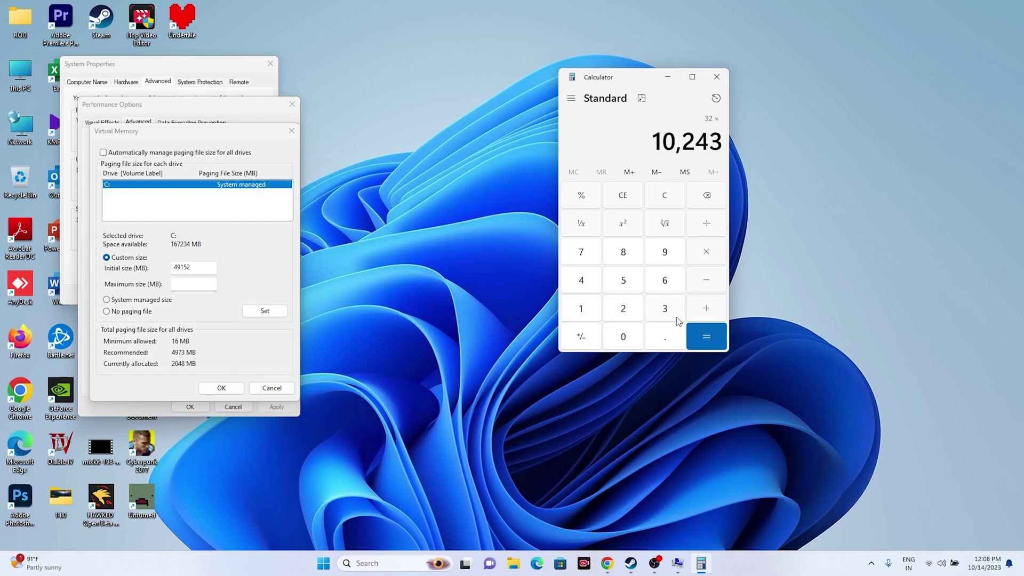
click(708, 202)
click(703, 345)
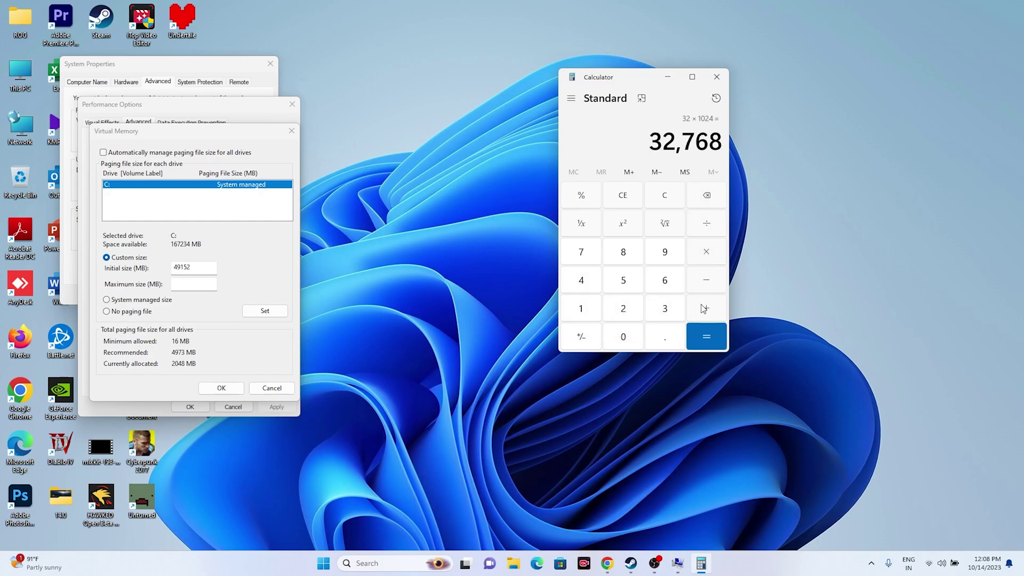
Multiply the calculated RAM size by 3 and copy the result, 98,304 MB, into the paging file's maximum size.
click(708, 256)
click(671, 309)
click(702, 336)
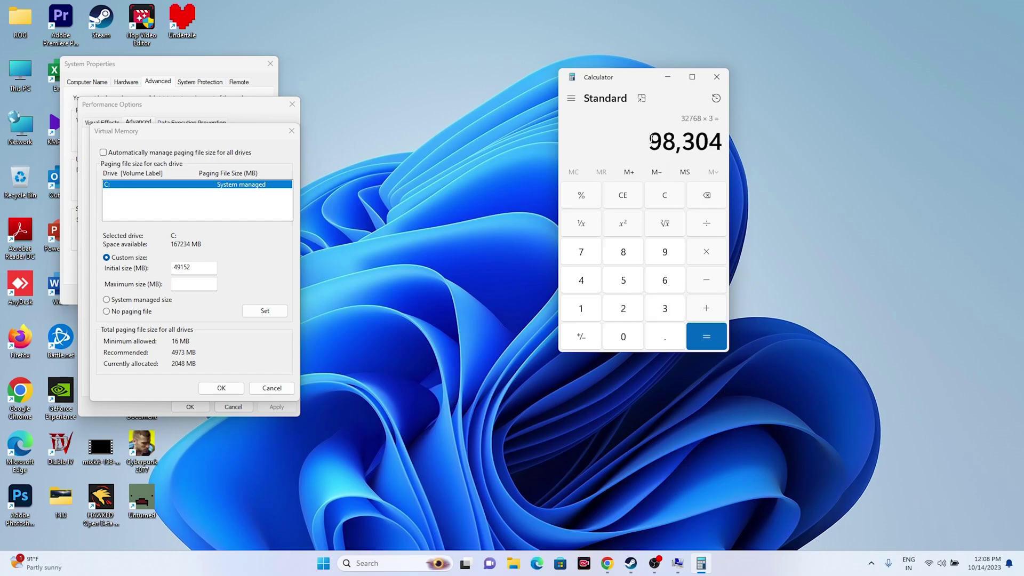
right_click(707, 144)
click(731, 157)
right_click(200, 284)
click(240, 344)
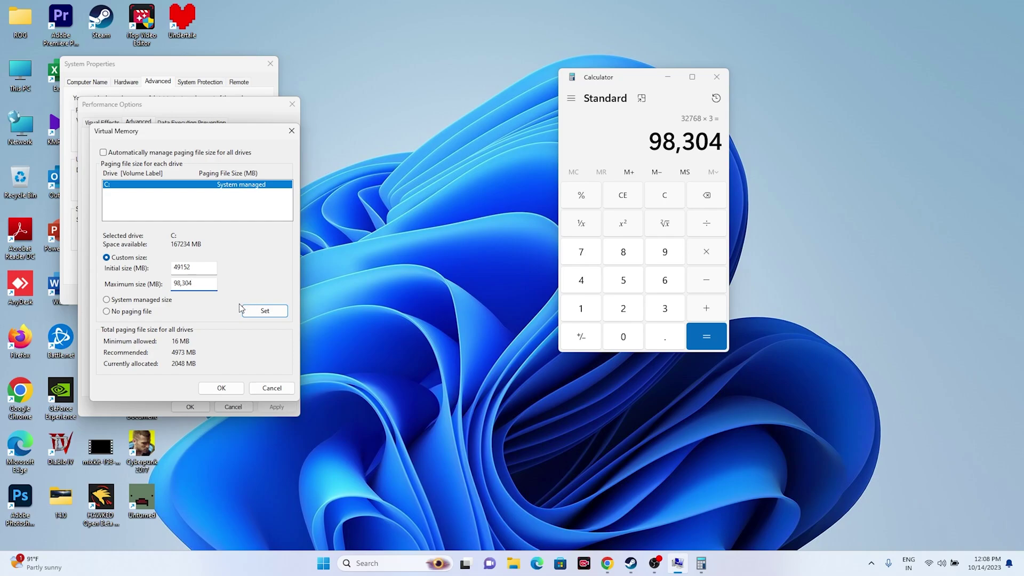
Confirm the Virtual Memory and Performance Options dialogs, and close System Properties and Calculator.
click(221, 388)
click(190, 407)
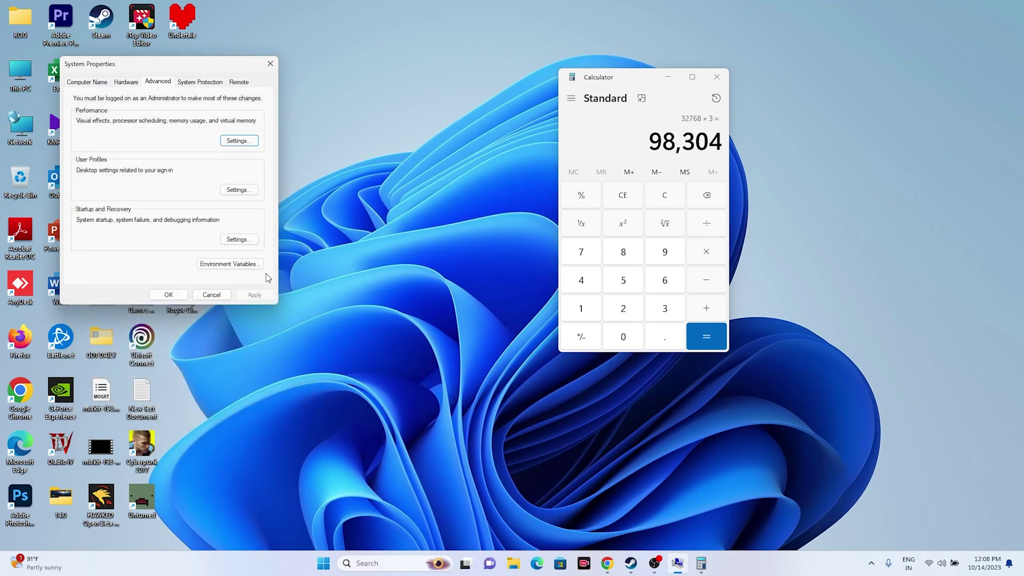
click(271, 63)
click(717, 77)
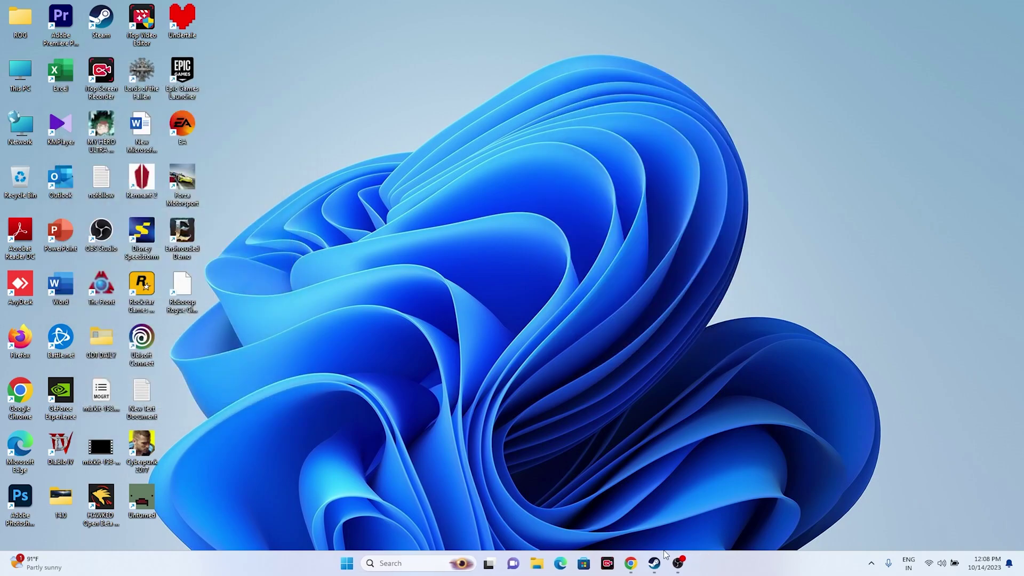
Look at the game's Steam page, check the Windows Update page in Settings, and close Settings.
click(660, 565)
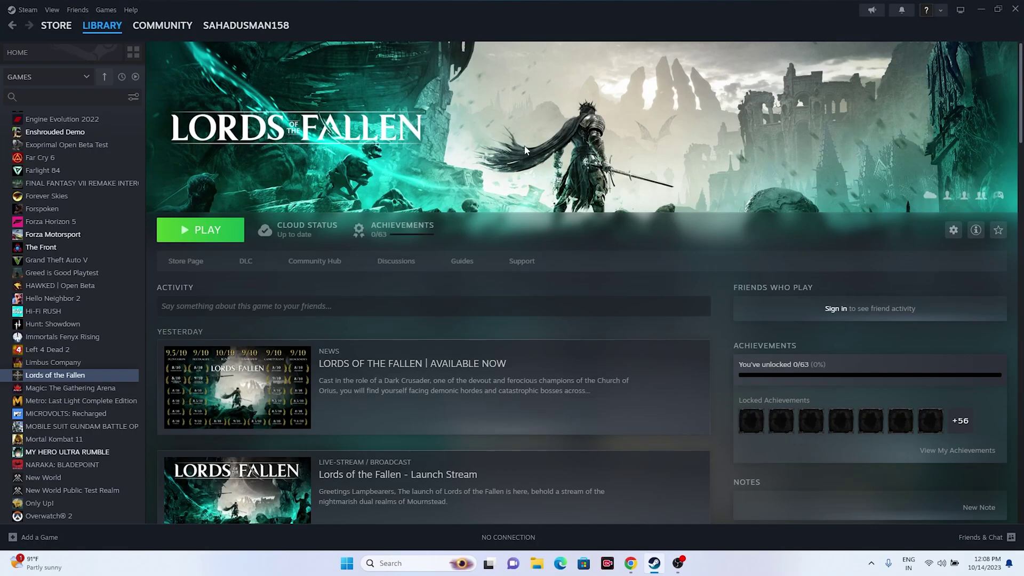
click(981, 9)
click(406, 564)
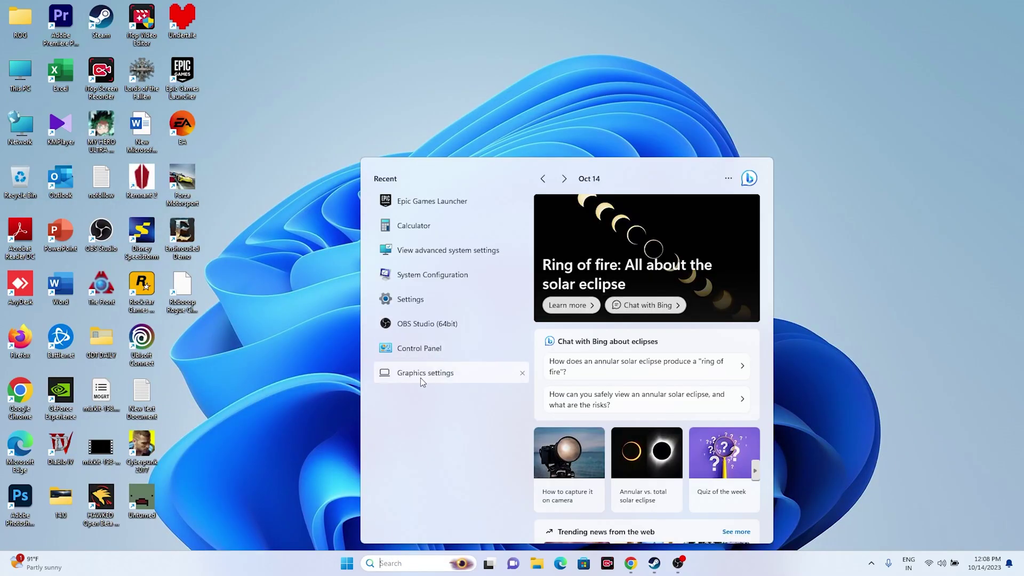
click(412, 301)
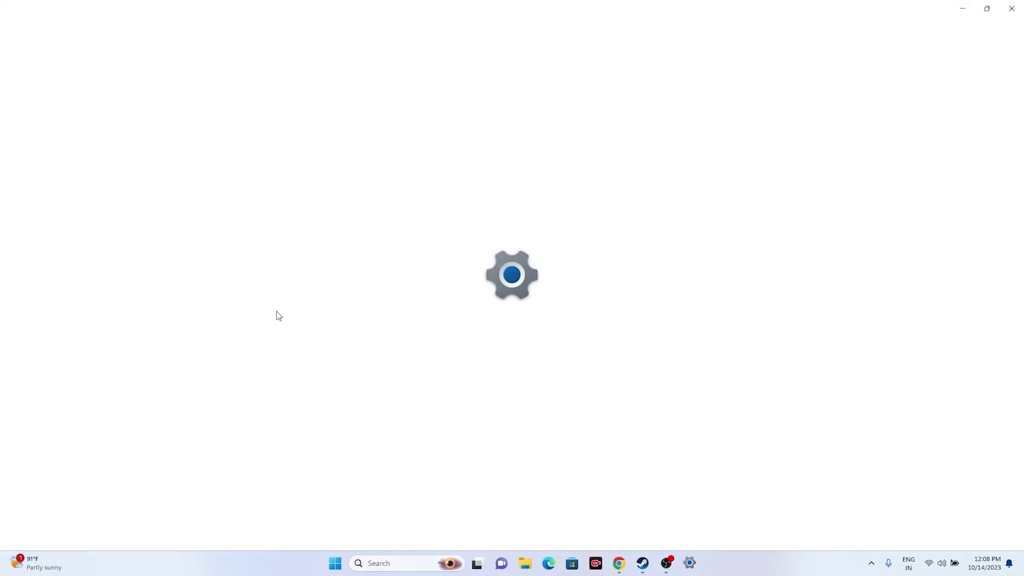
click(70, 353)
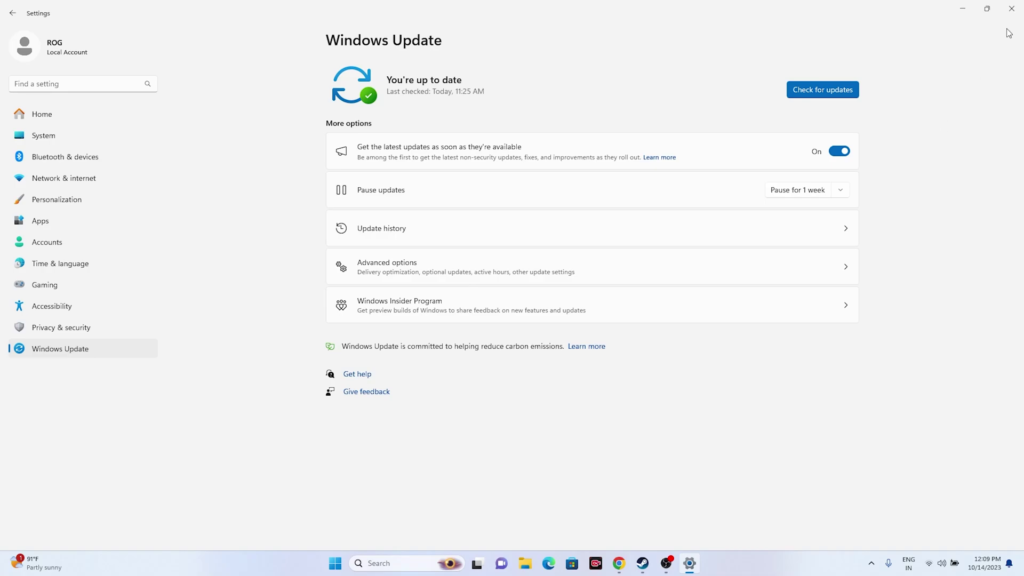
click(1011, 8)
In Steam, verify the integrity of the Lords of the Fallen game files, and close the game's properties.
click(655, 563)
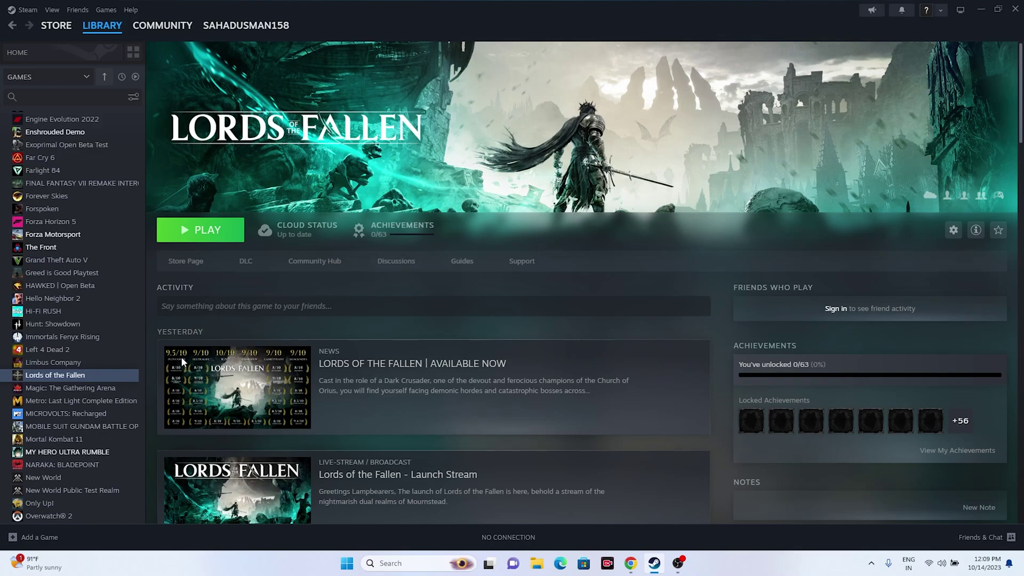
right_click(85, 378)
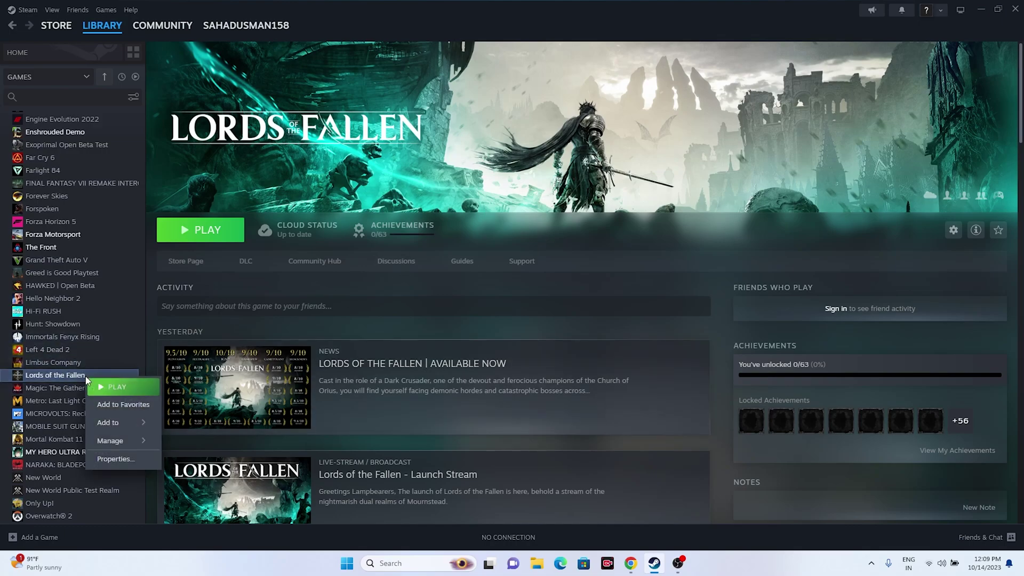
click(115, 459)
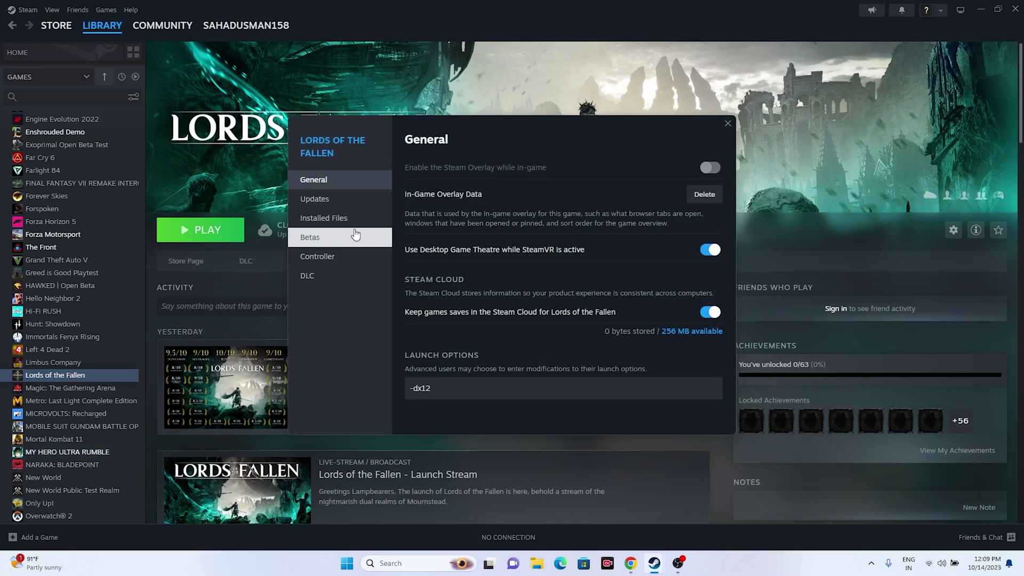
click(354, 219)
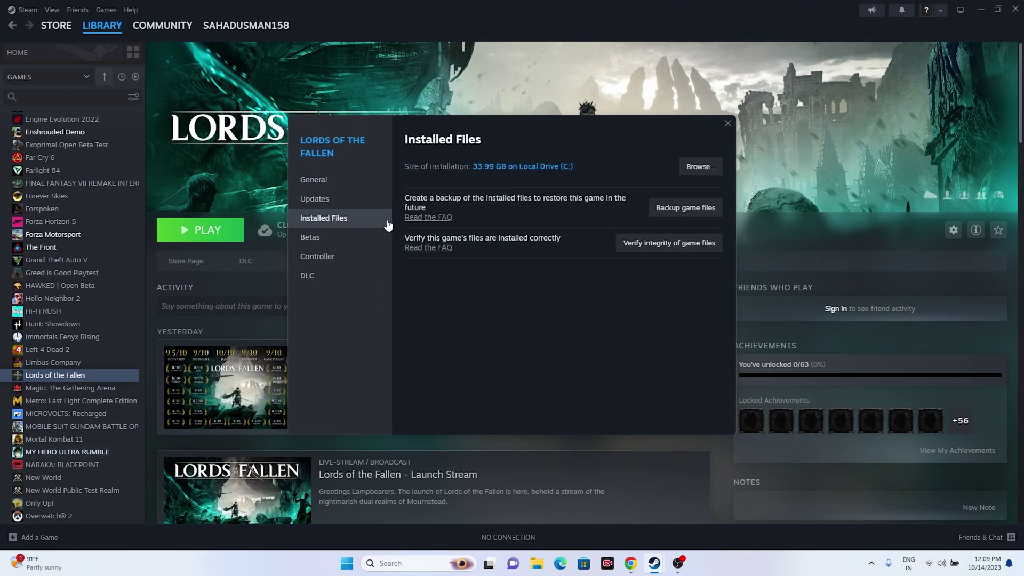
click(675, 244)
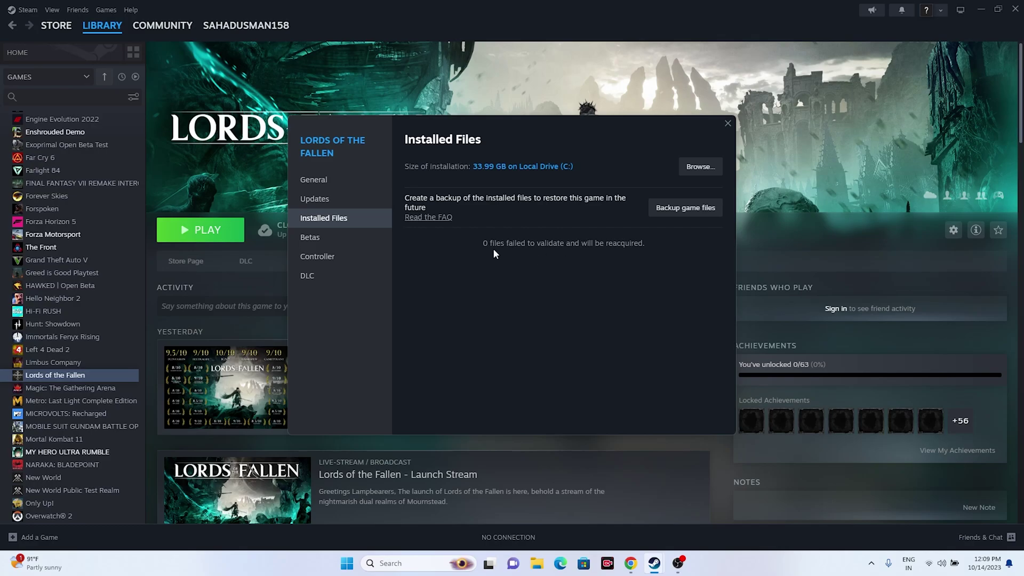
click(687, 208)
key(Escape)
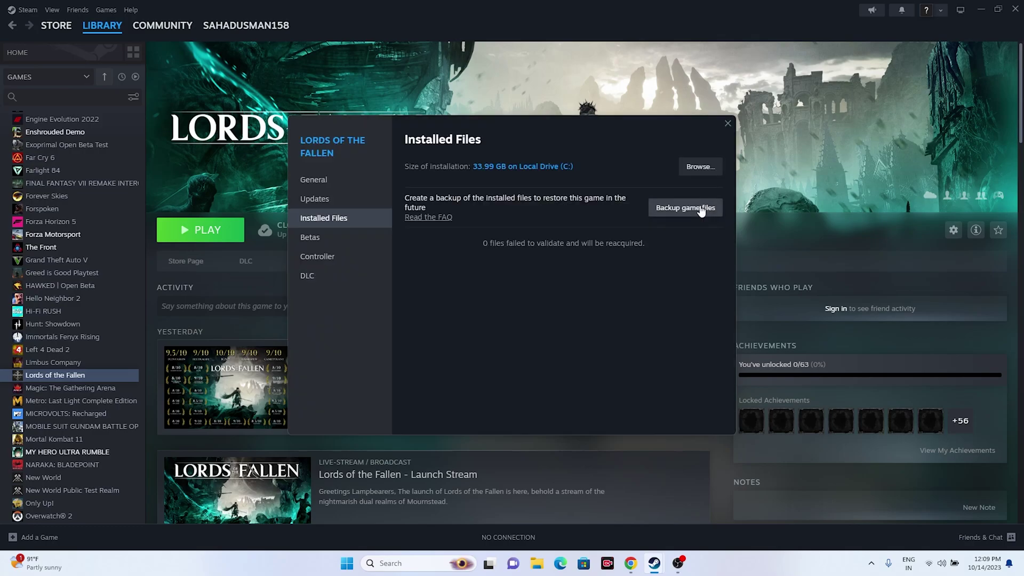
click(728, 122)
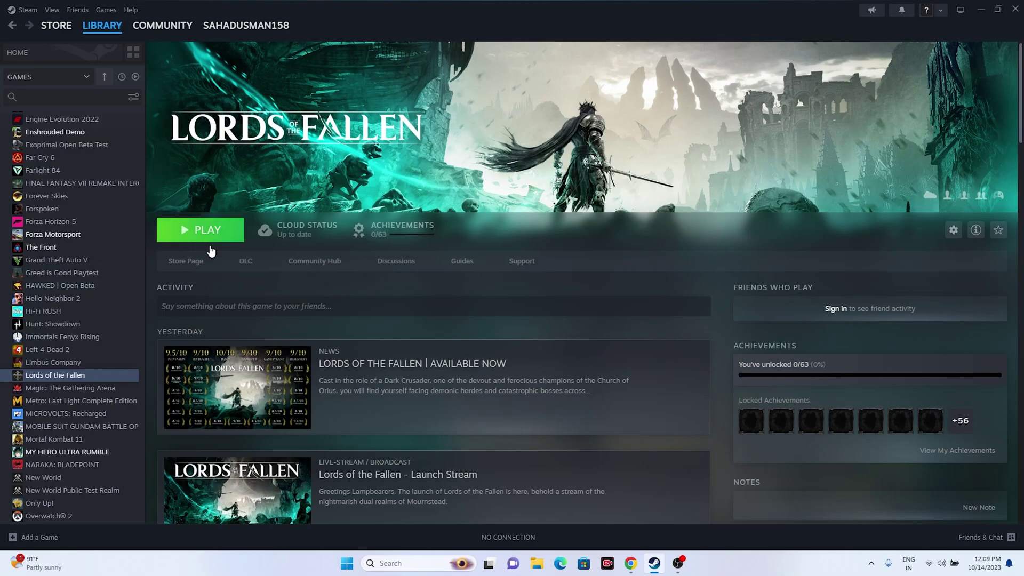